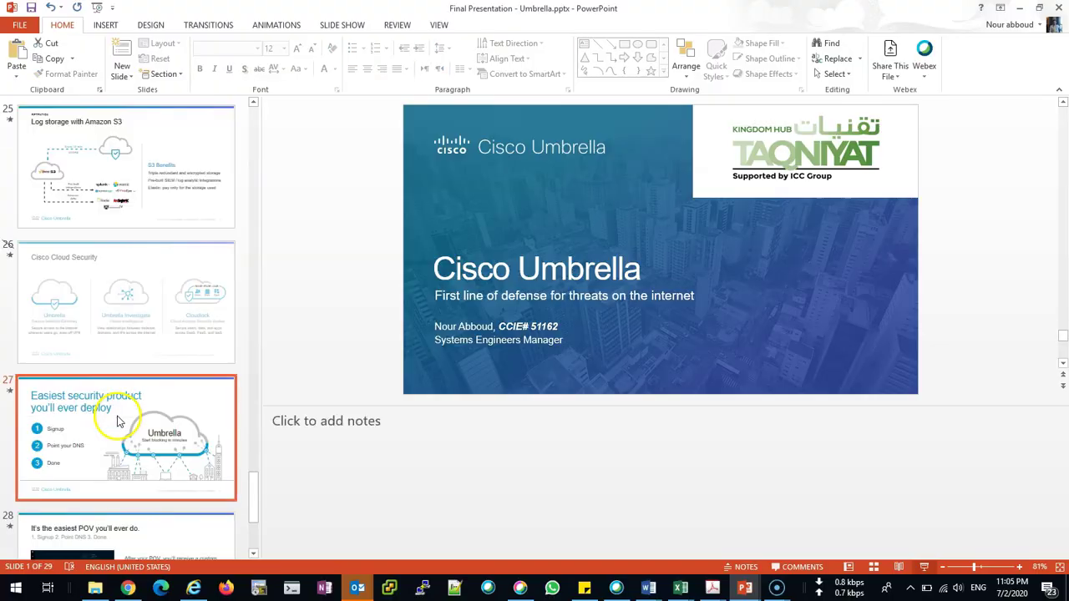
# Switch to the Cisco Umbrella dashboard in Chrome and review the overview's deployment health, network breakdown, security categories and app discovery sections
pyautogui.hotkey('alt', 'Tab')
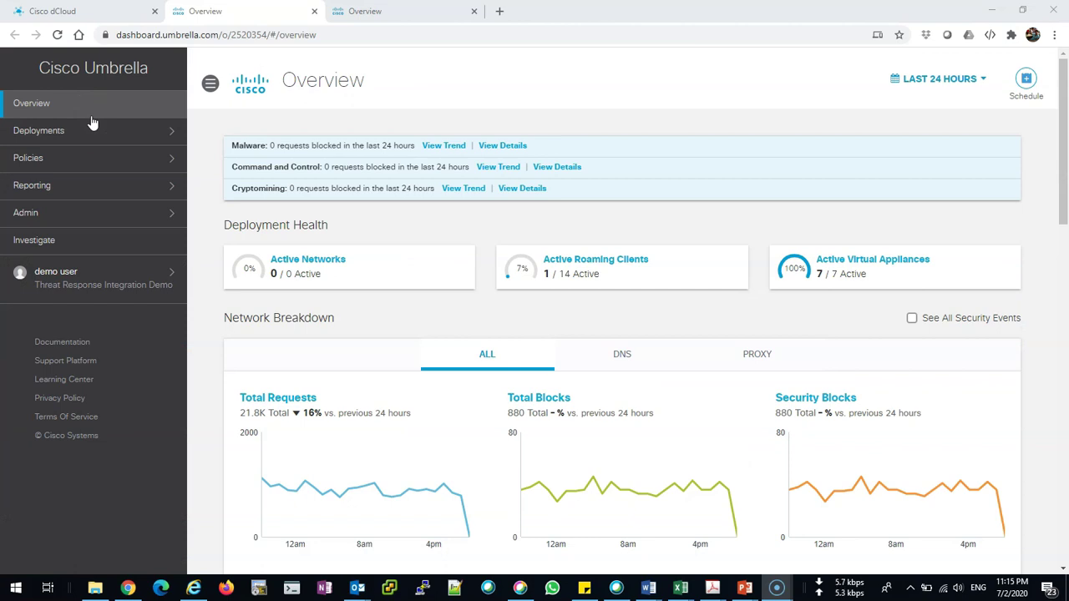
pyautogui.click(92, 126)
pyautogui.moveTo(1059, 155); pyautogui.dragTo(1065, 200)
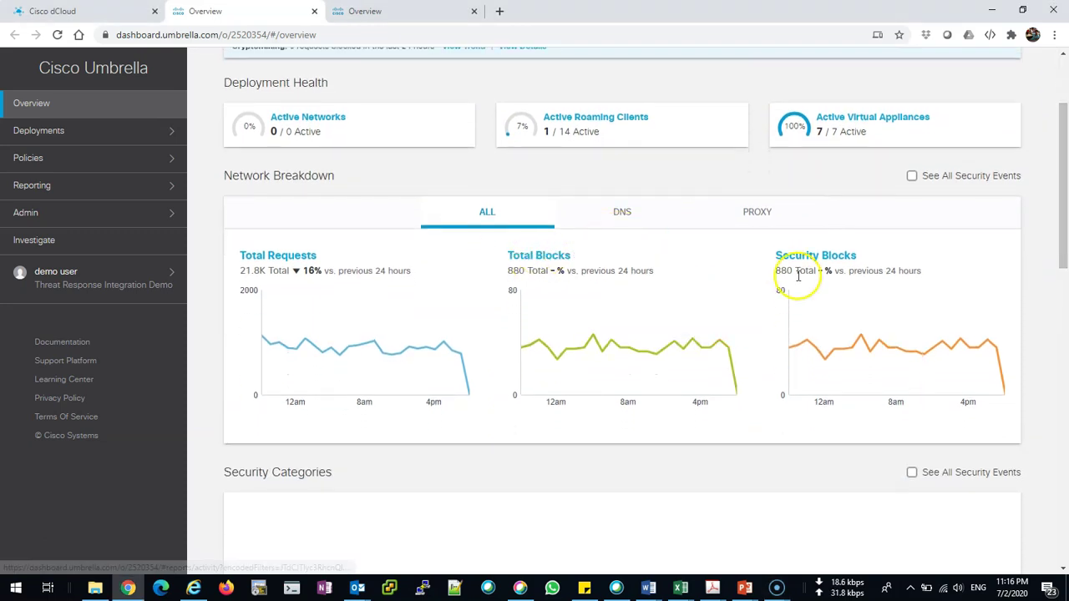
pyautogui.scroll(-3, 842, 293)
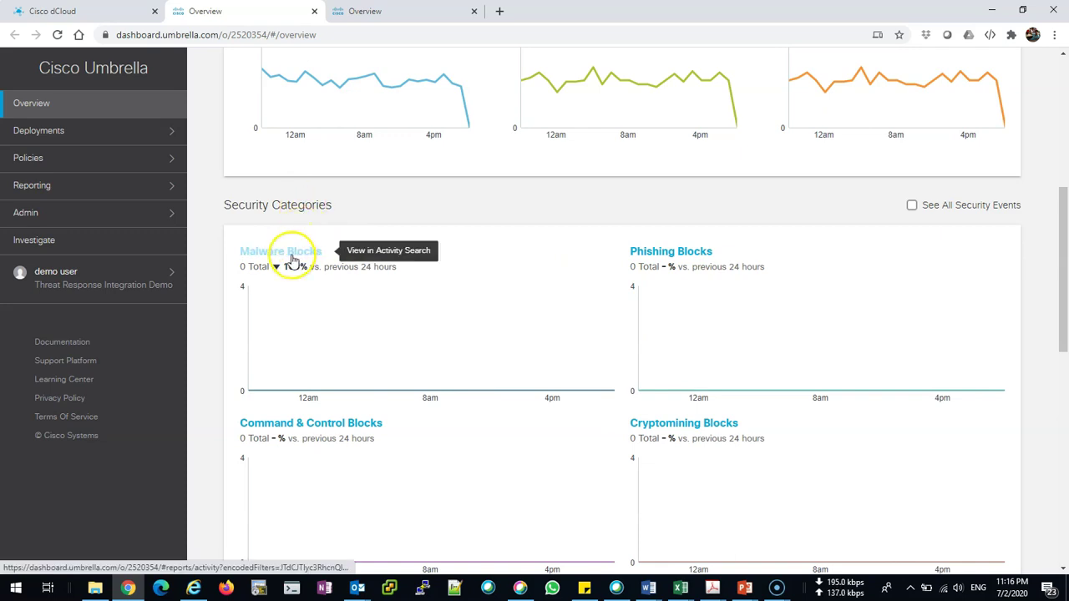
pyautogui.scroll(-2, 482, 500)
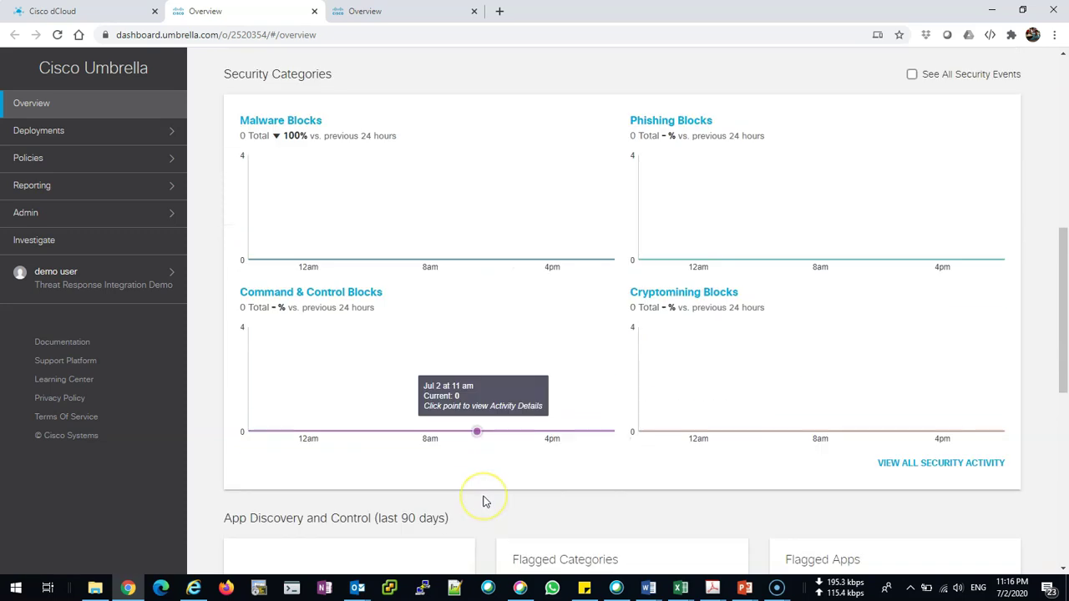
pyautogui.scroll(-4, 483, 499)
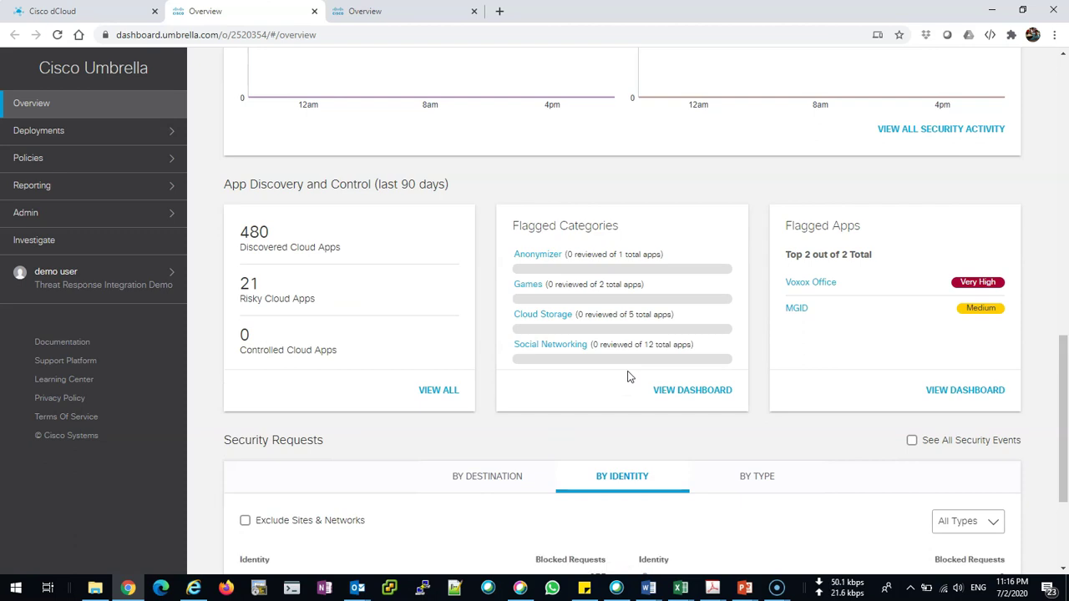
pyautogui.scroll(1, 630, 376)
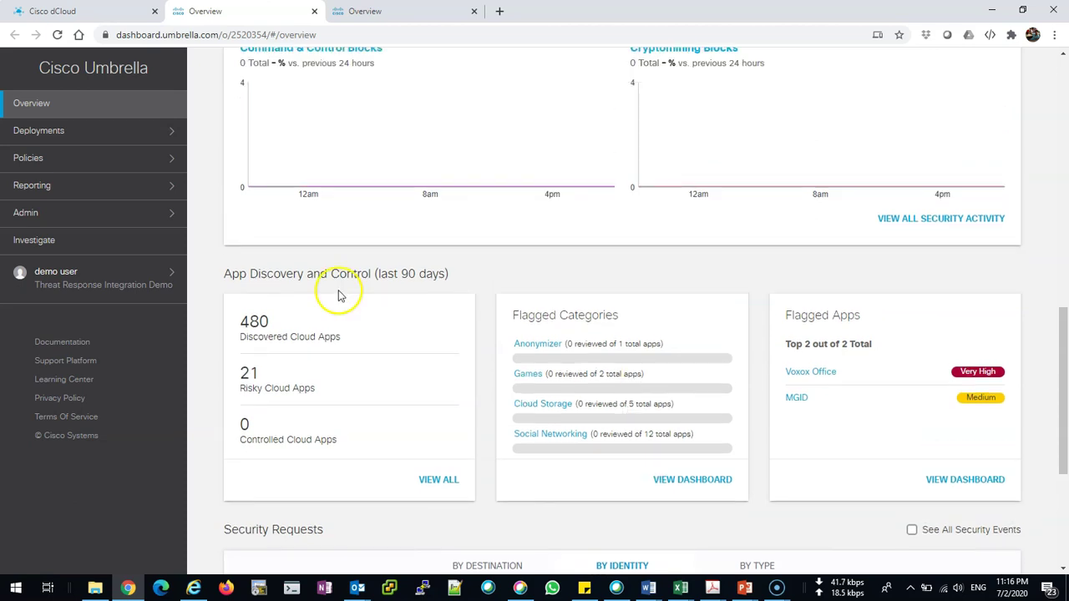
# Open the list of all policies in the policy management area
pyautogui.click(117, 150)
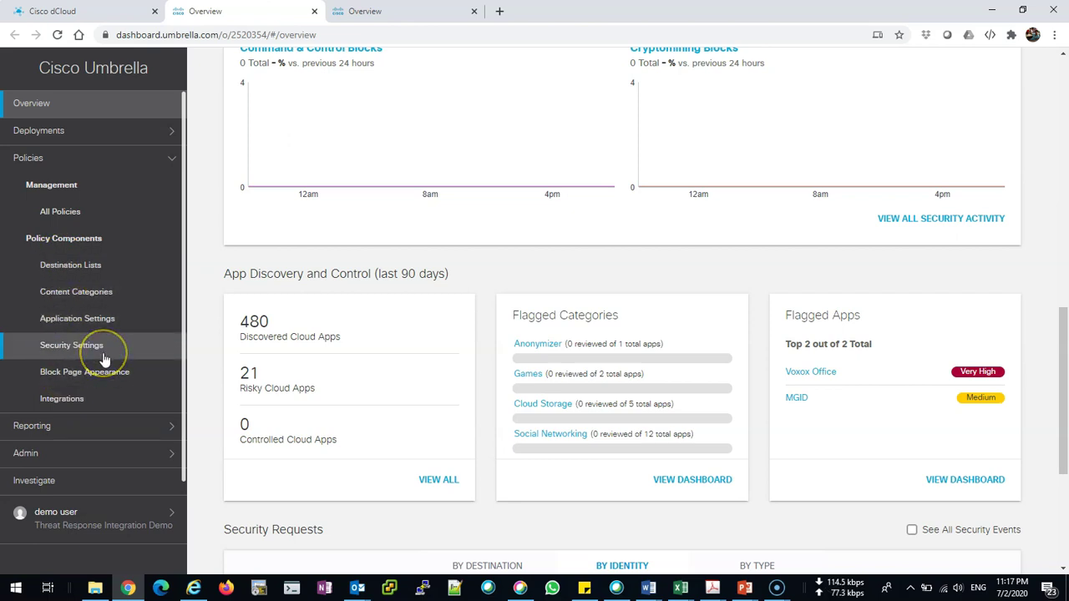
pyautogui.click(86, 296)
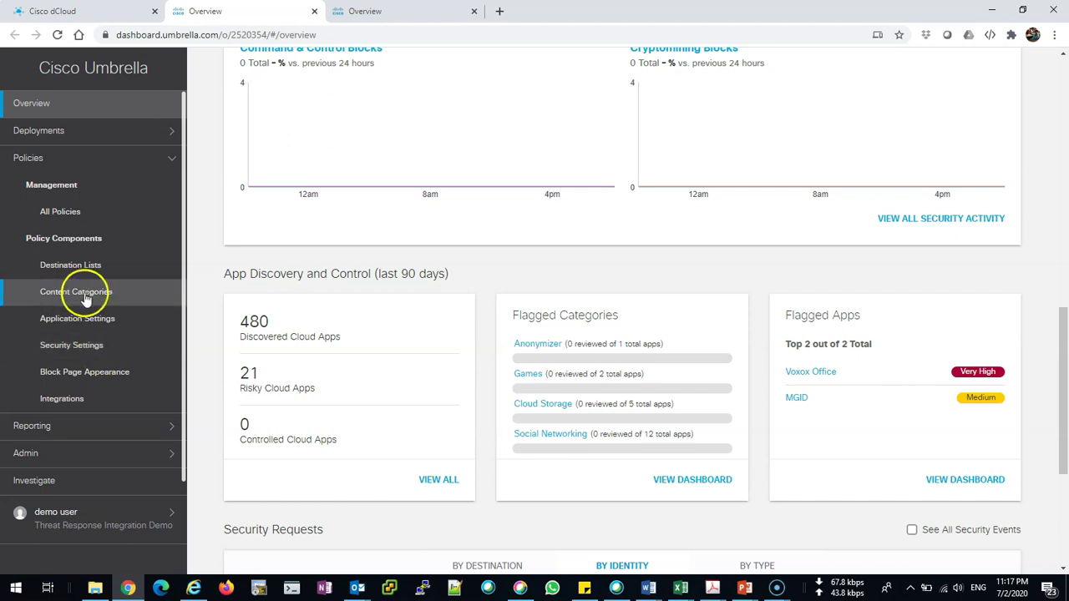
pyautogui.click(19, 210)
pyautogui.click(67, 288)
pyautogui.click(22, 209)
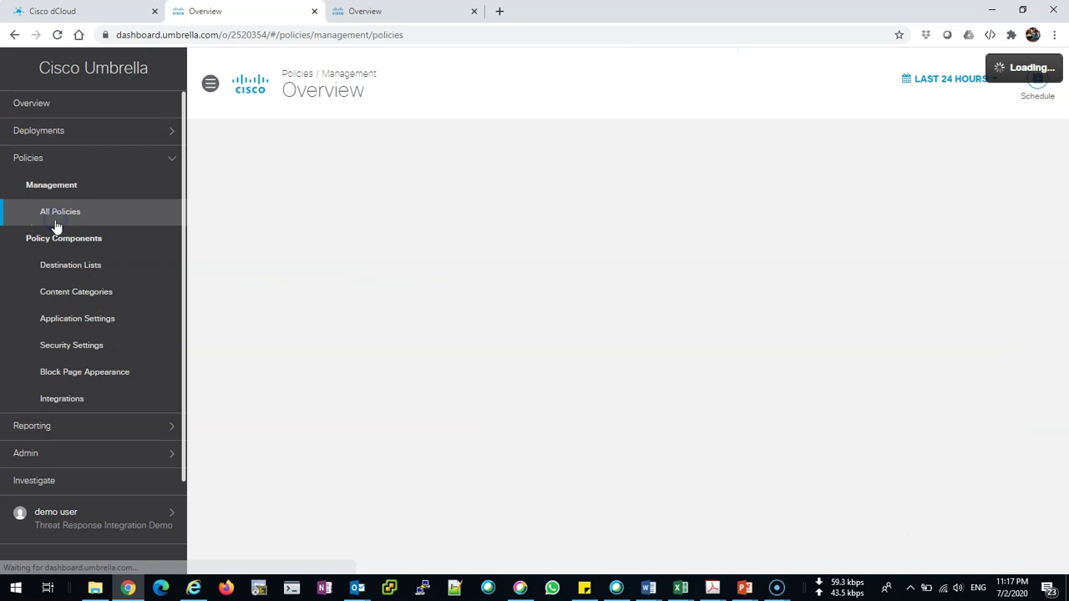
pyautogui.click(279, 222)
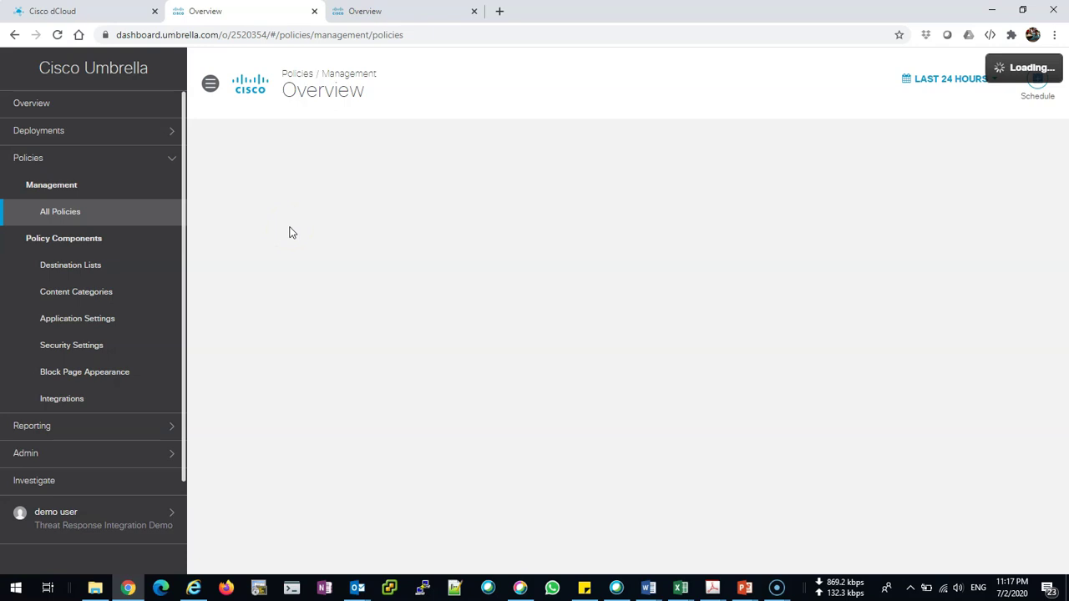
pyautogui.click(341, 264)
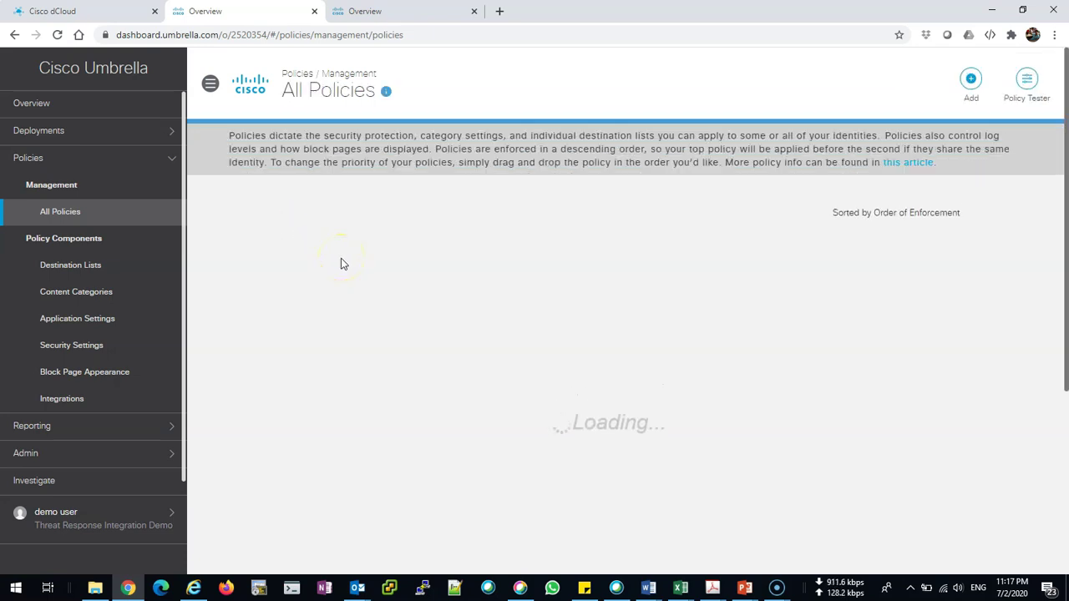
pyautogui.click(448, 322)
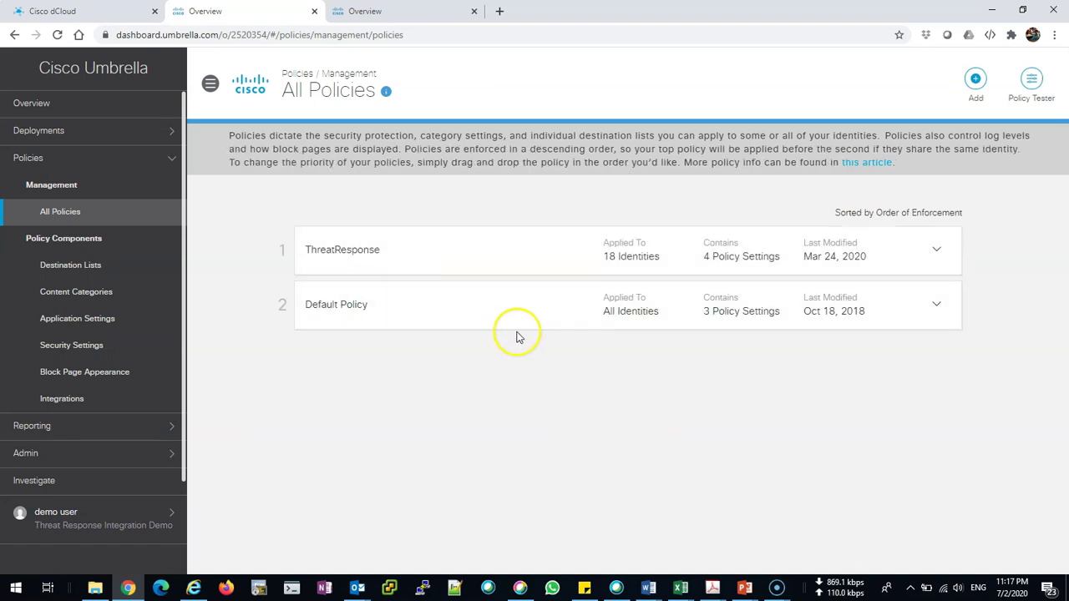
# Open the ThreatResponse policy, examine which identity types it protects, and leave the identity selection without changes
pyautogui.click(380, 259)
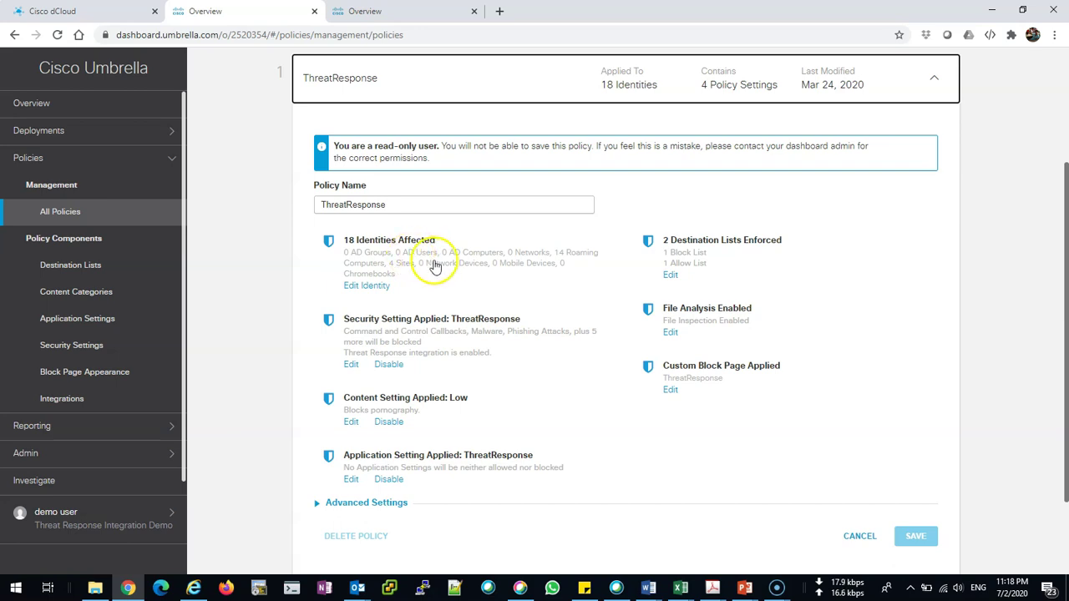
pyautogui.click(385, 286)
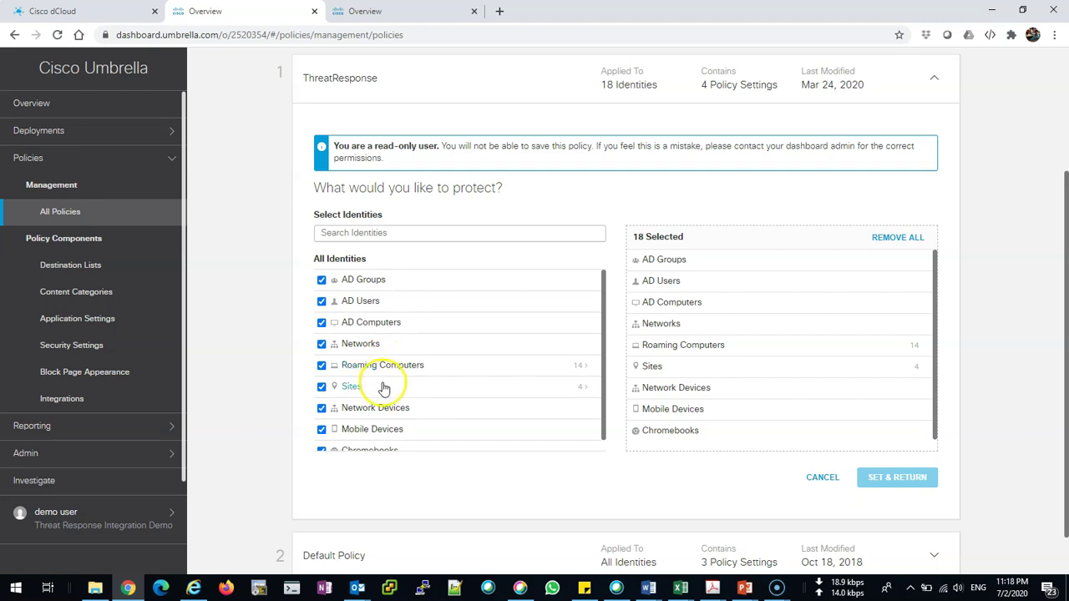
pyautogui.scroll(-1, 400, 393)
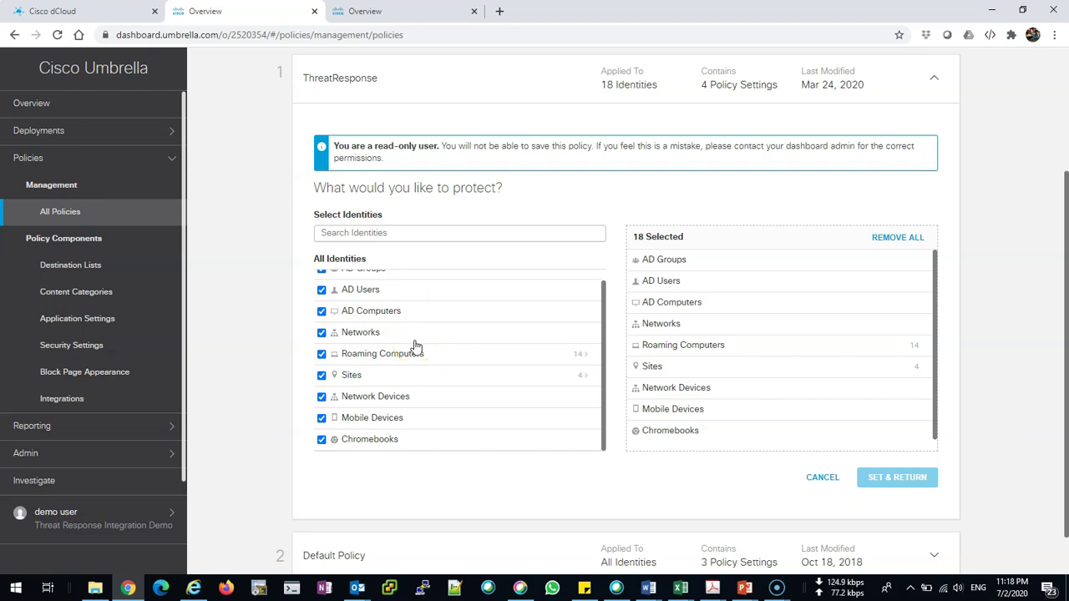
pyautogui.click(823, 477)
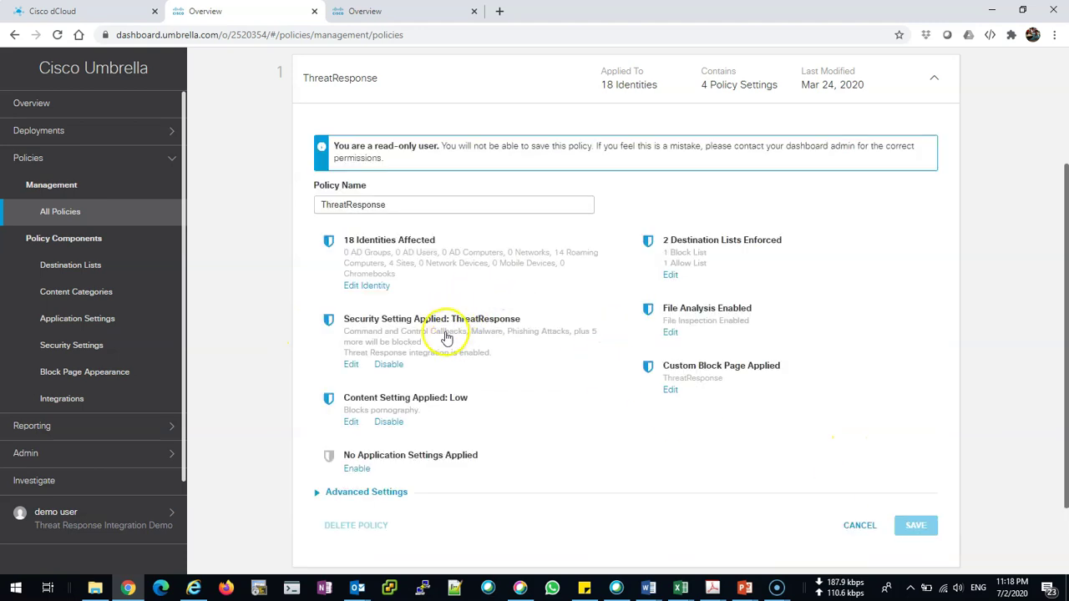
# Open the ThreatResponse policy's security settings and examine the selectable settings and the categories to block
pyautogui.click(352, 365)
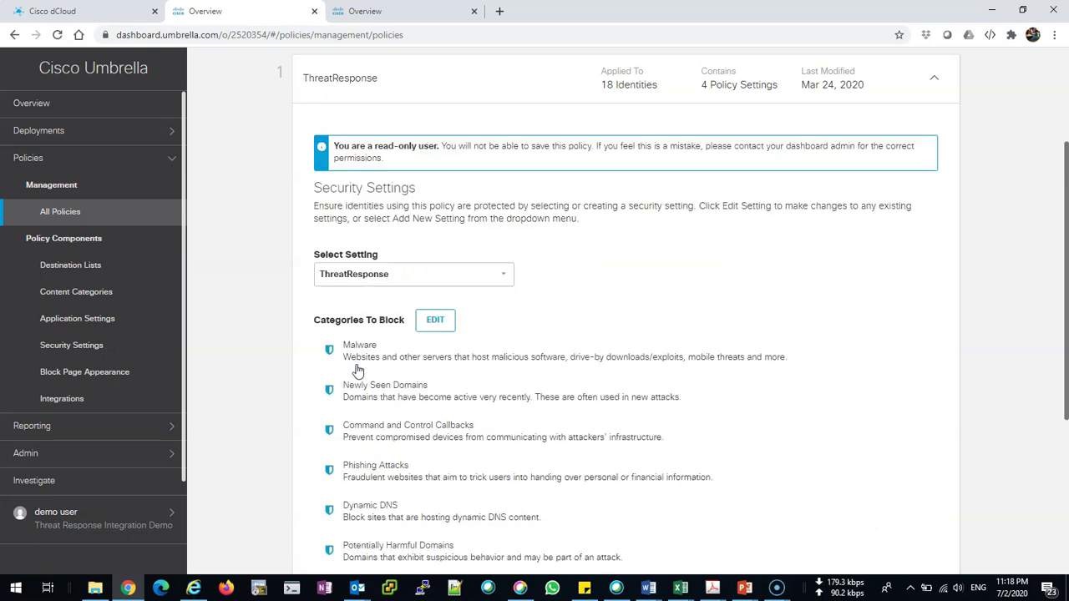
pyautogui.scroll(-2, 610, 334)
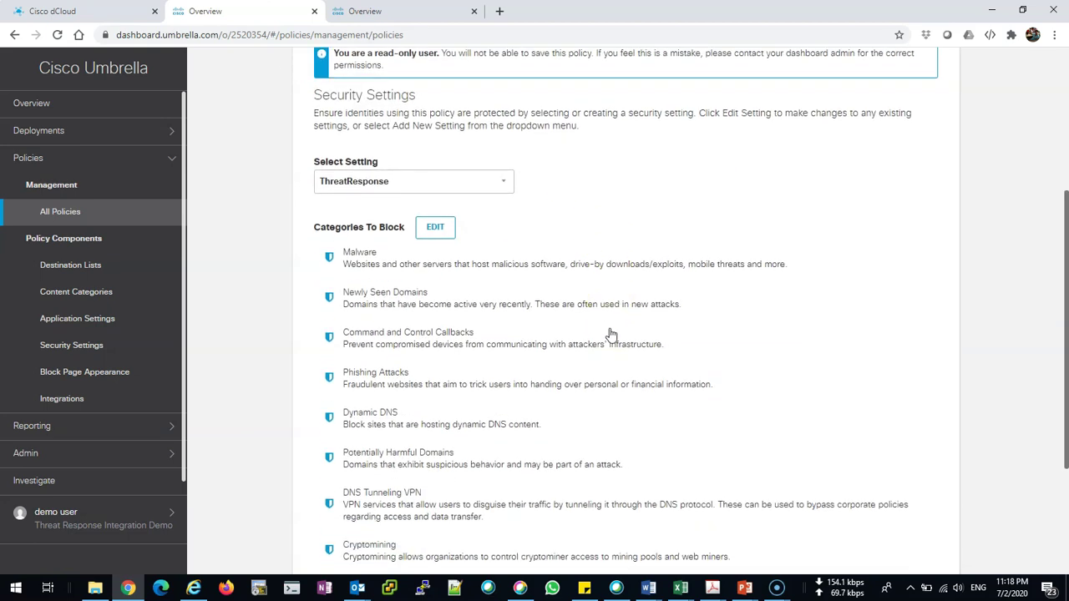
pyautogui.scroll(-1, 611, 334)
pyautogui.click(504, 154)
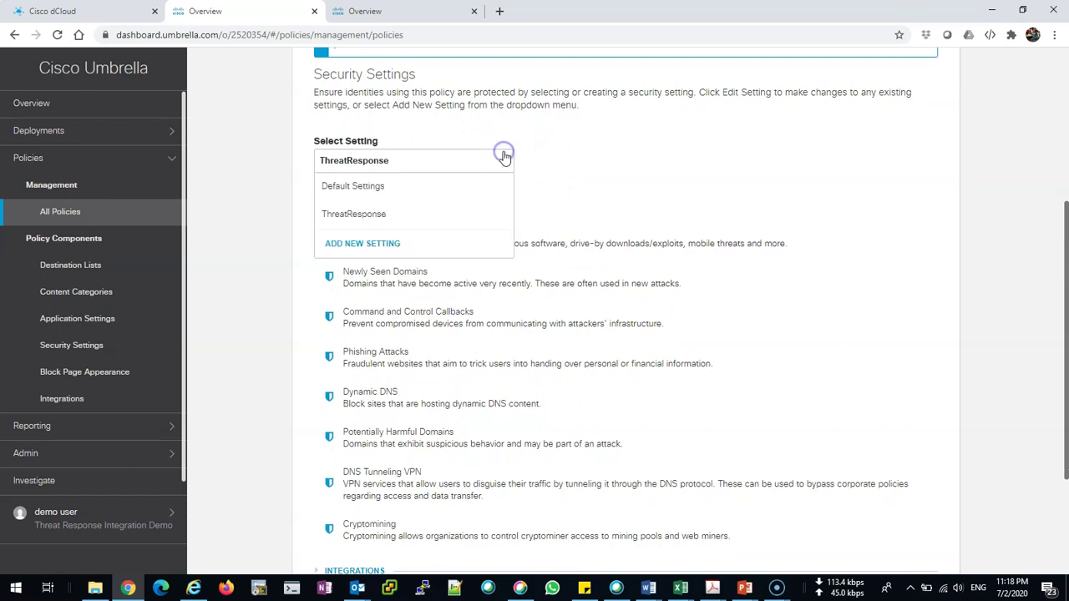
pyautogui.click(576, 191)
pyautogui.scroll(-1, 576, 192)
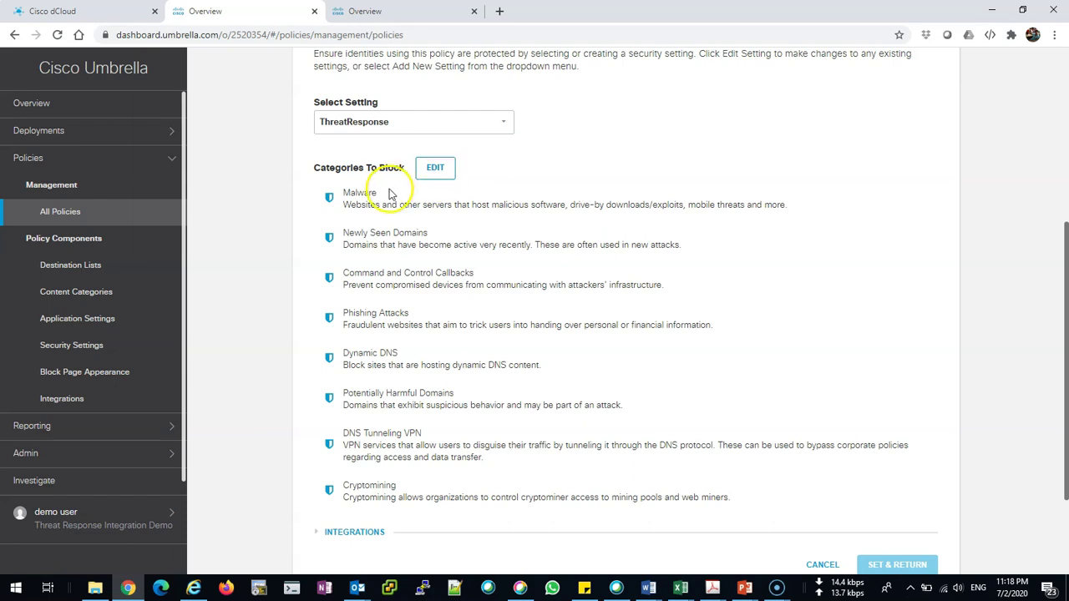
# Make the categories to block editable and try switching Malware, Phishing Attacks and Newly Seen Domains off and back on
pyautogui.click(437, 169)
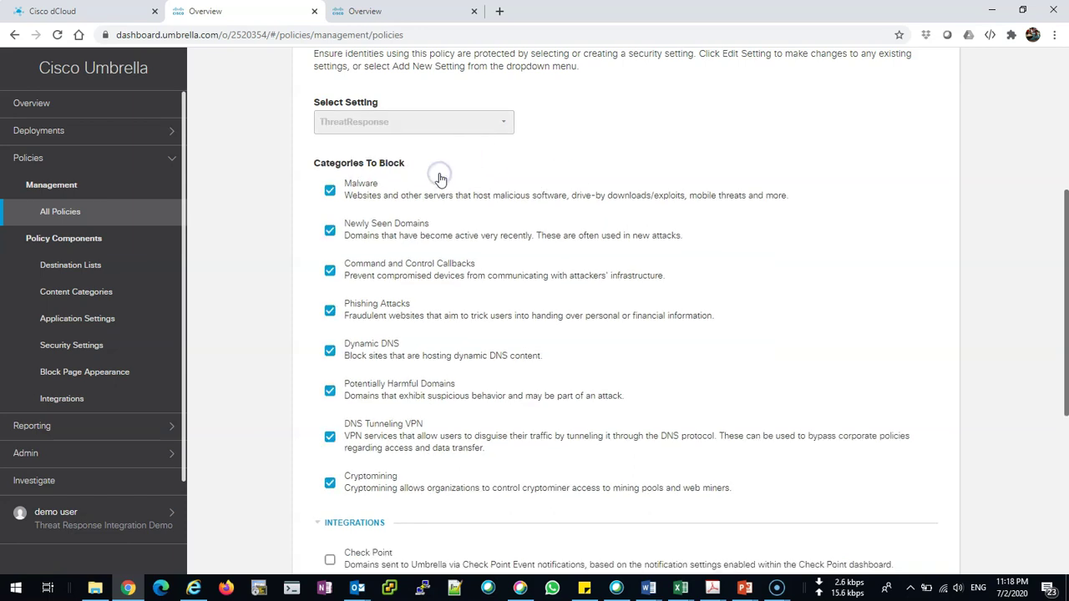
pyautogui.click(331, 191)
pyautogui.click(331, 192)
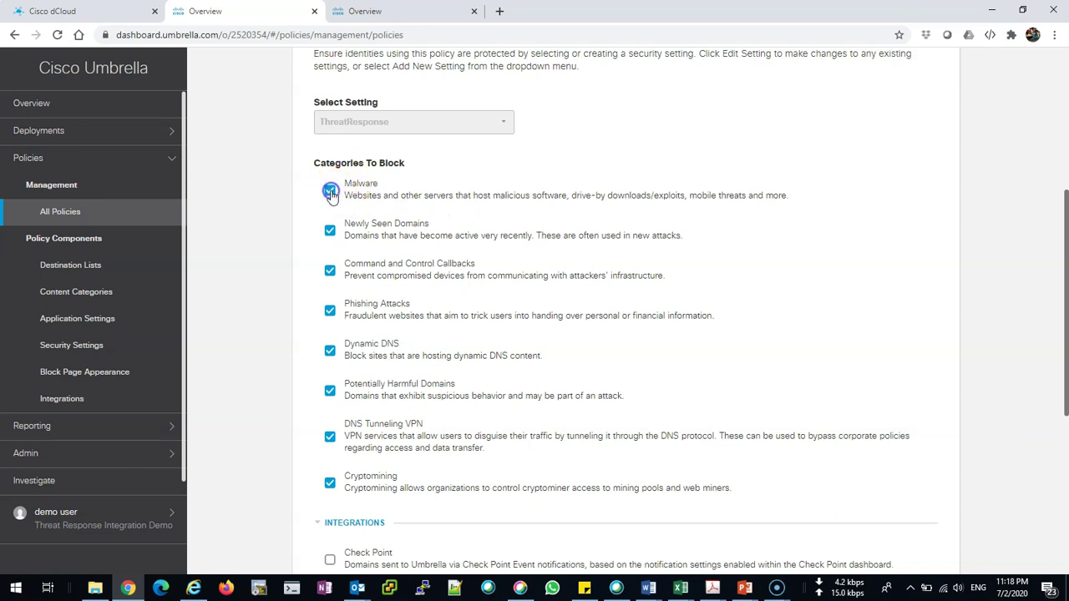
pyautogui.click(333, 315)
pyautogui.click(330, 315)
pyautogui.click(345, 230)
pyautogui.click(330, 233)
pyautogui.click(334, 239)
pyautogui.click(332, 486)
# Examine the third-party integrations in the security setting, then cancel the edit and return to the policy summary
pyautogui.scroll(-3, 349, 500)
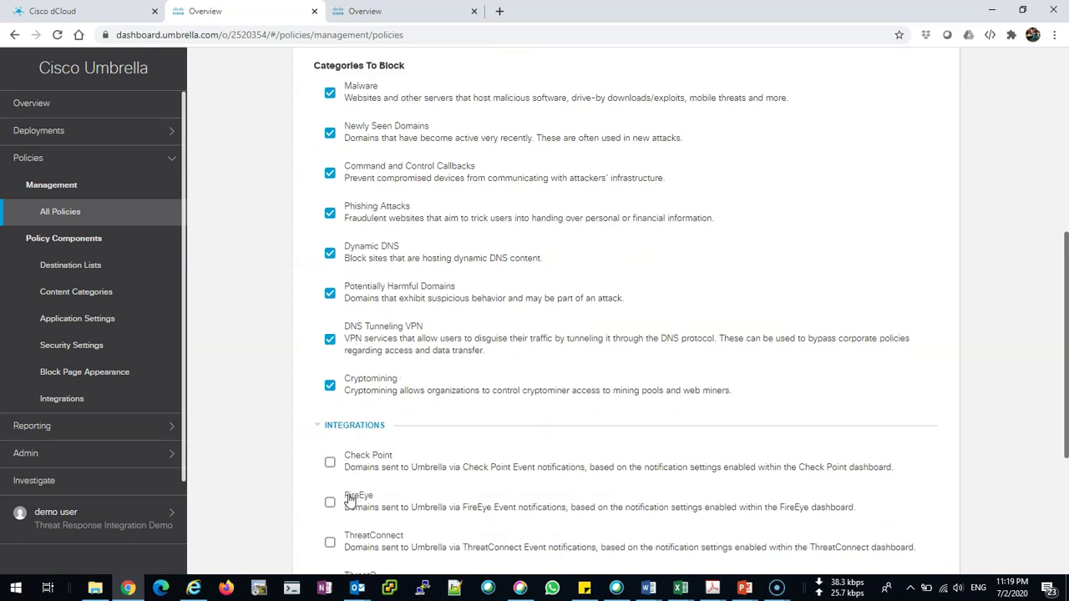
pyautogui.scroll(1, 661, 406)
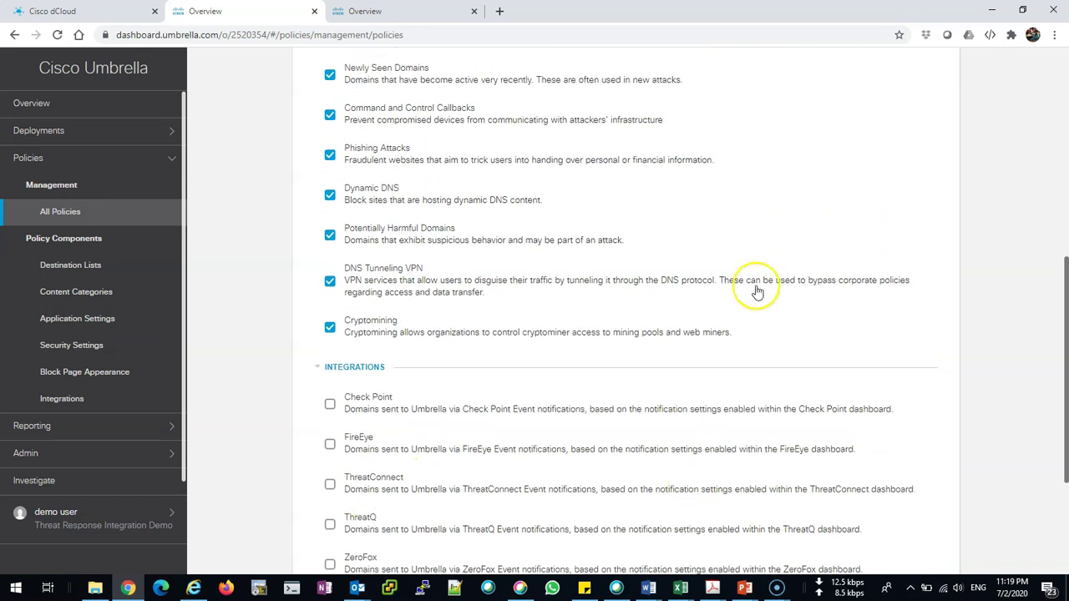
pyautogui.scroll(-2, 757, 251)
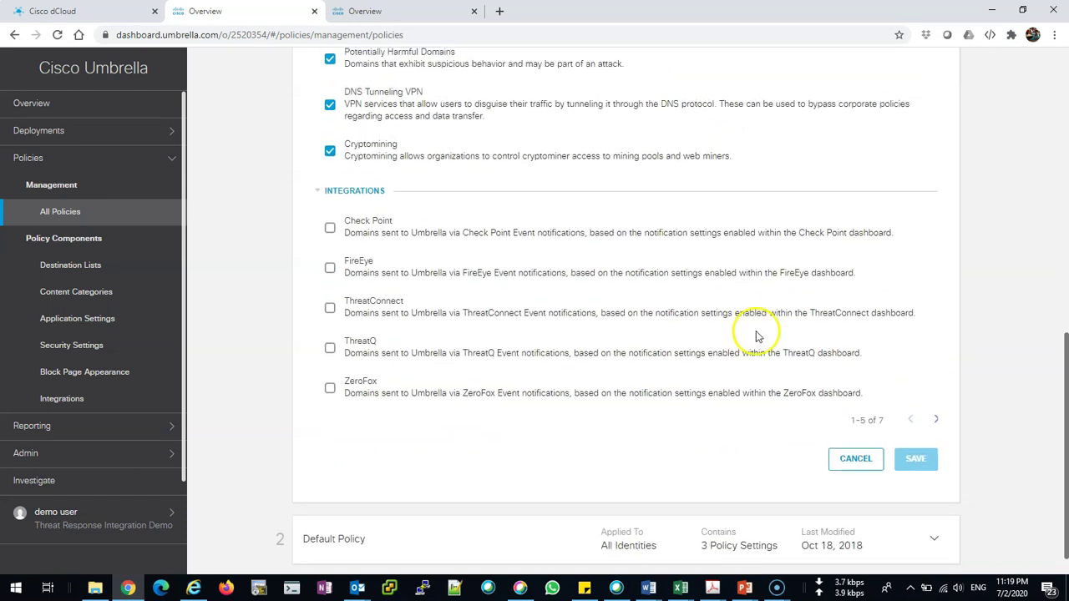
pyautogui.click(855, 460)
pyautogui.click(823, 424)
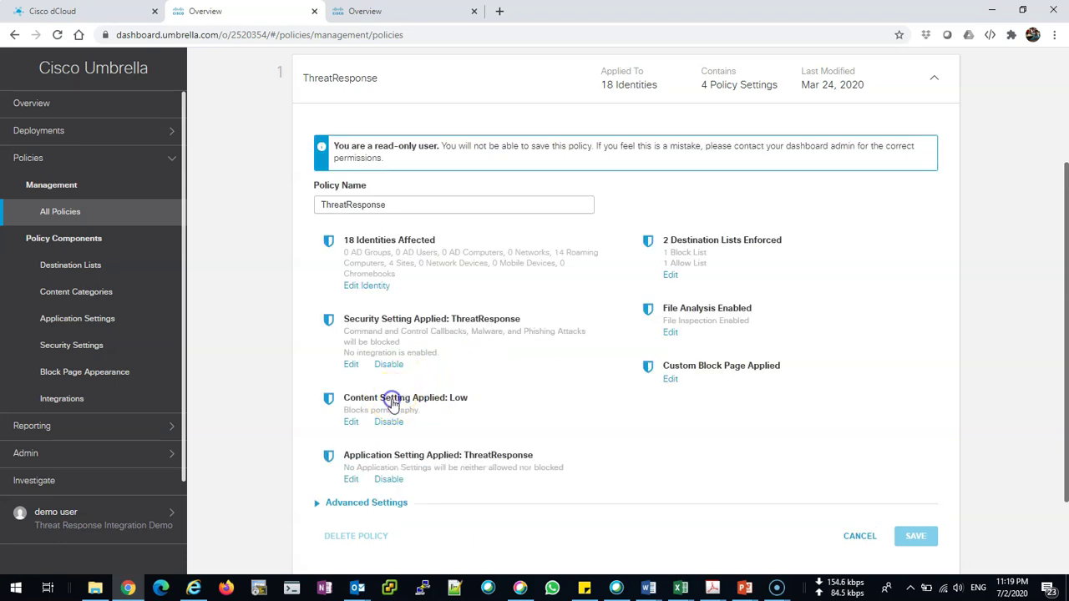
# Open the policy's content setting, compare the categories blocked at the Low, Moderate and High levels, and cancel without changes
pyautogui.click(354, 423)
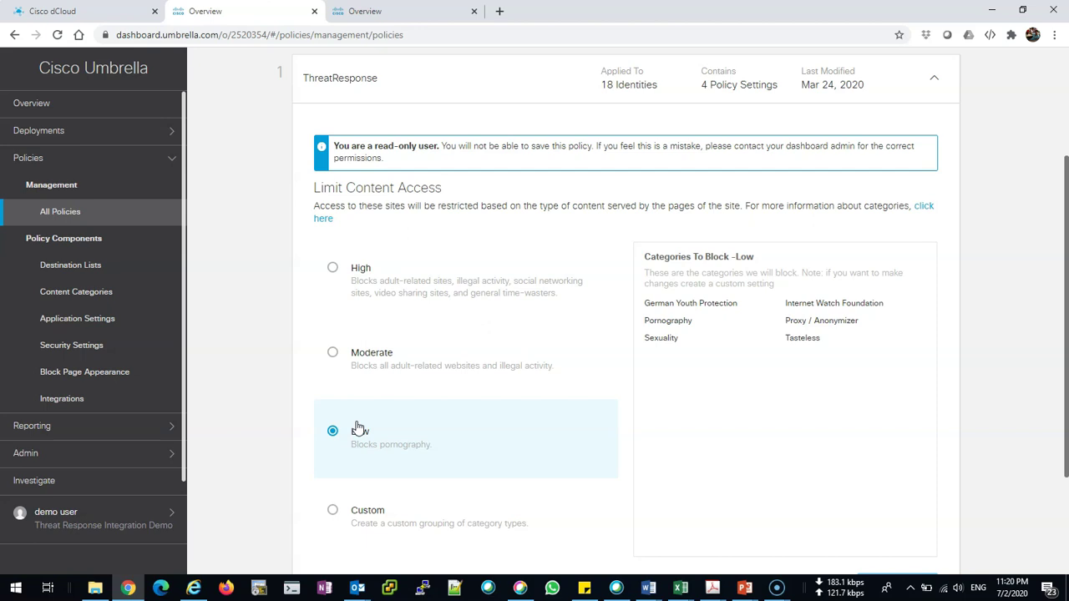
pyautogui.scroll(-2, 604, 351)
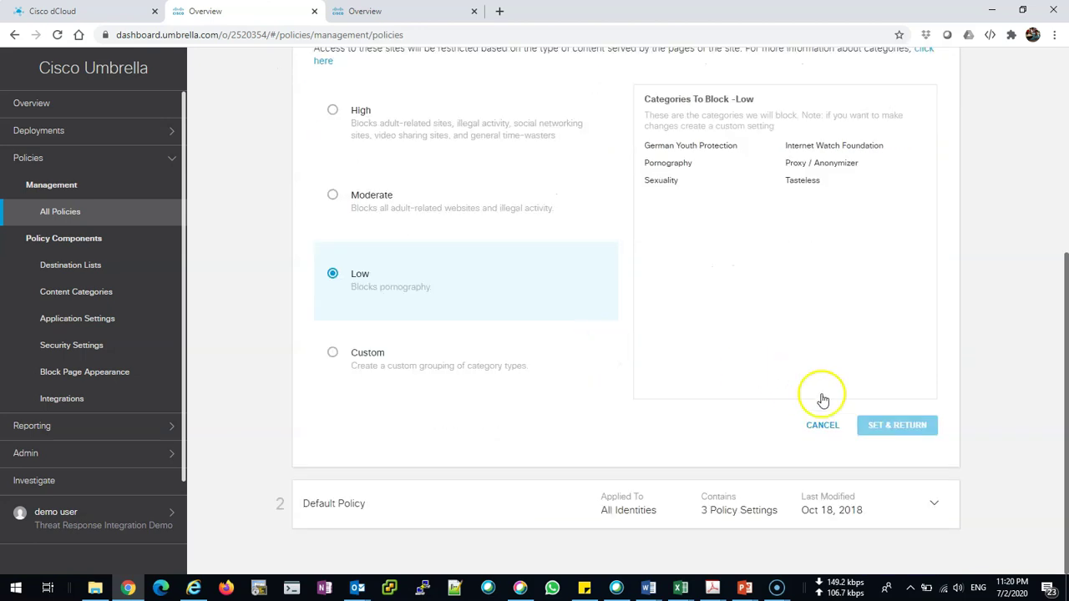
pyautogui.scroll(1, 589, 307)
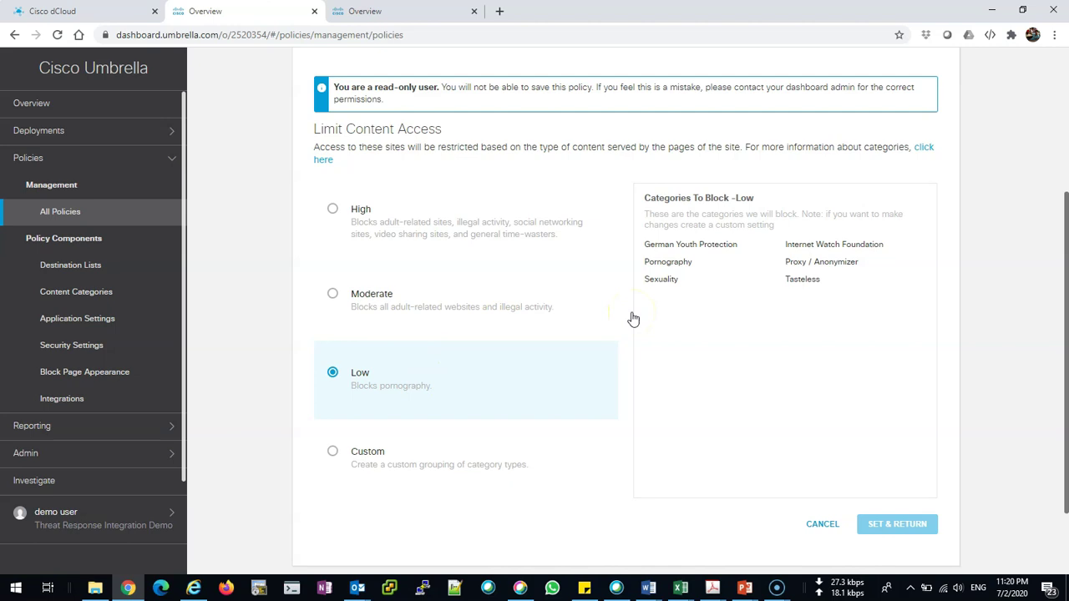
pyautogui.click(440, 304)
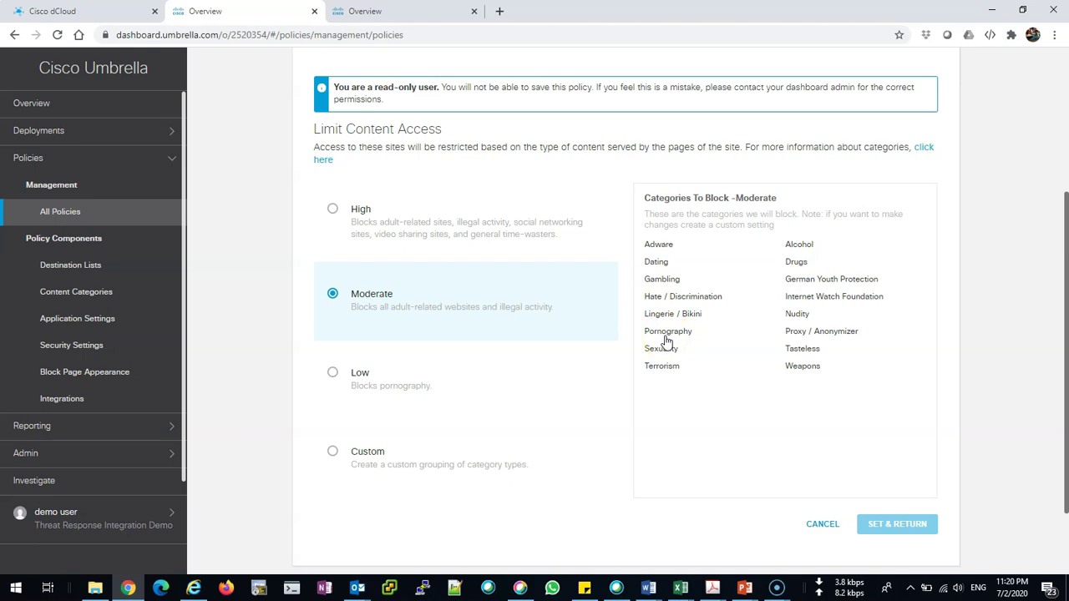
pyautogui.click(398, 222)
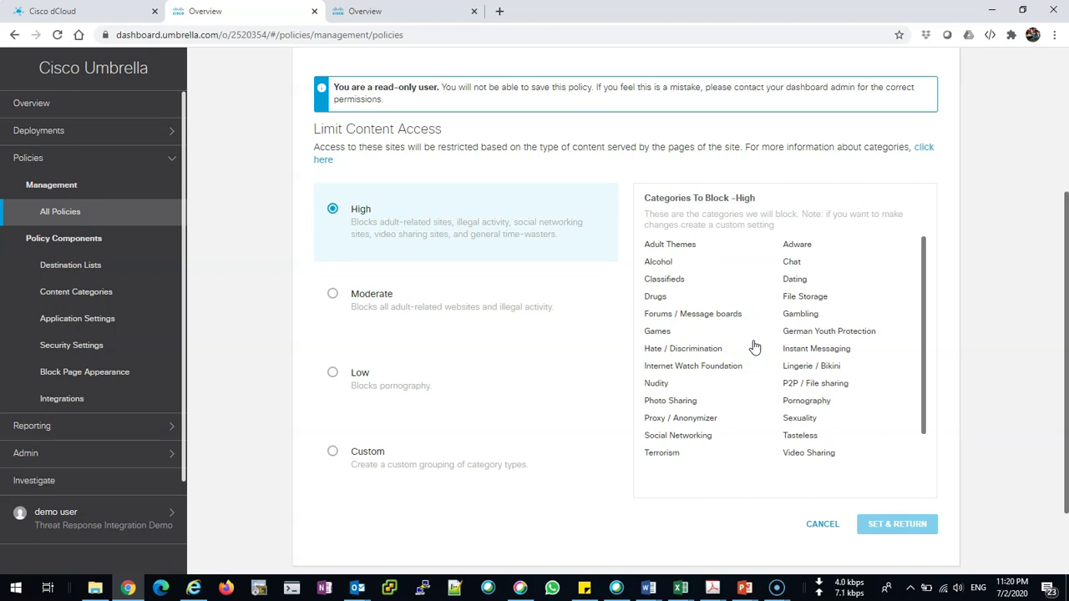
pyautogui.scroll(-1, 754, 347)
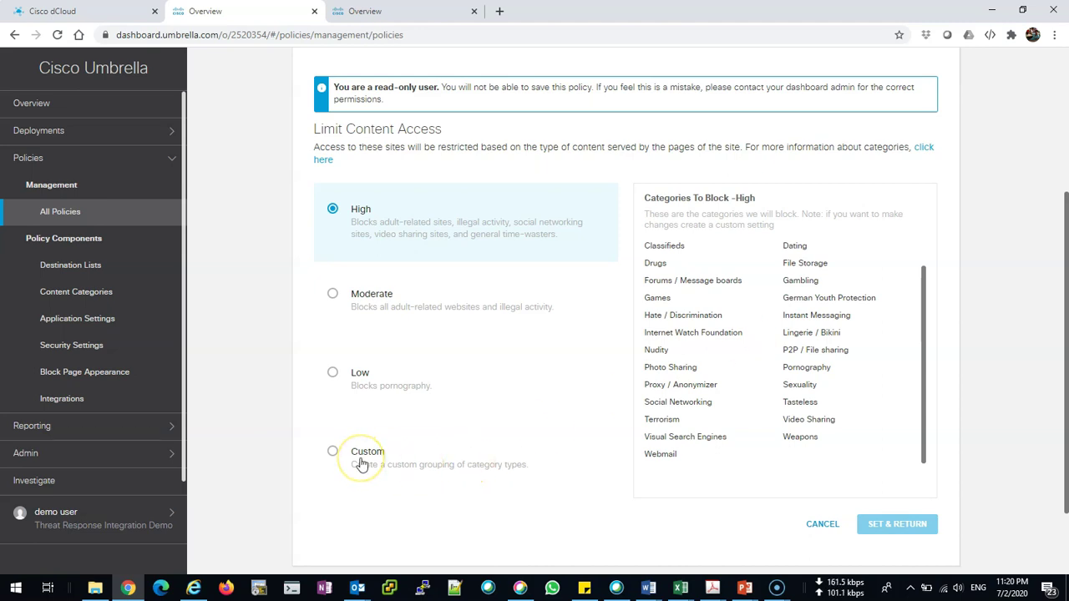
pyautogui.click(823, 526)
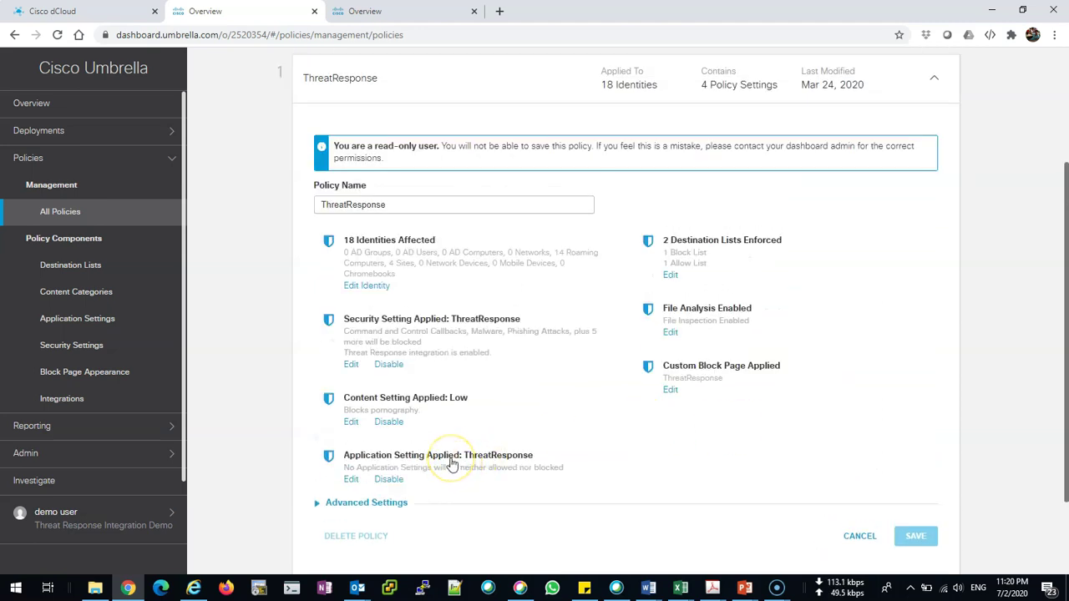
# Open the ThreatResponse policy's application setting and examine the selectable application settings and the categories to control
pyautogui.click(352, 481)
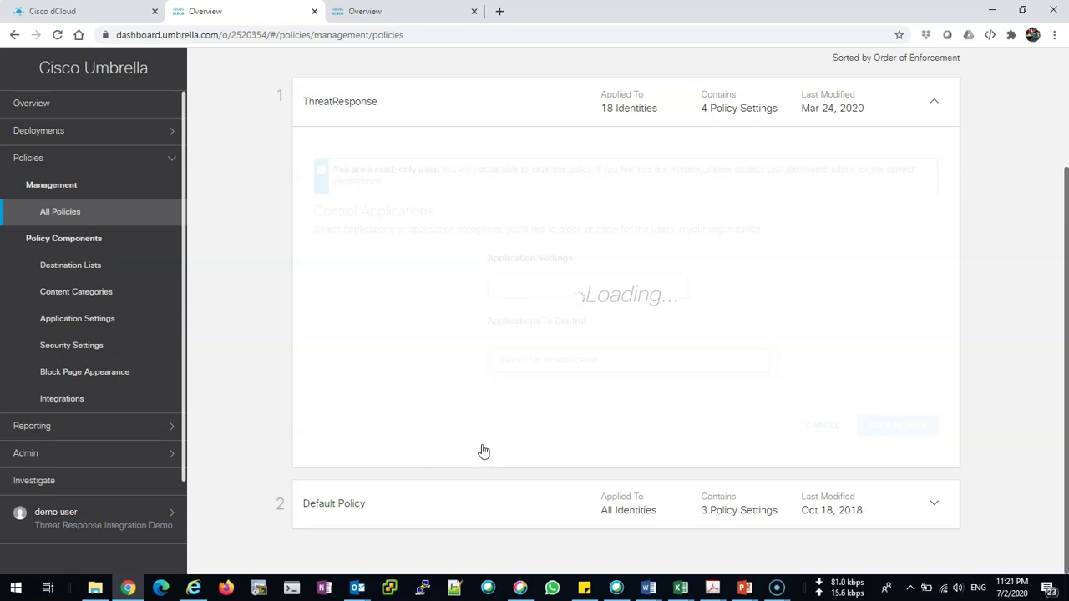
pyautogui.click(590, 332)
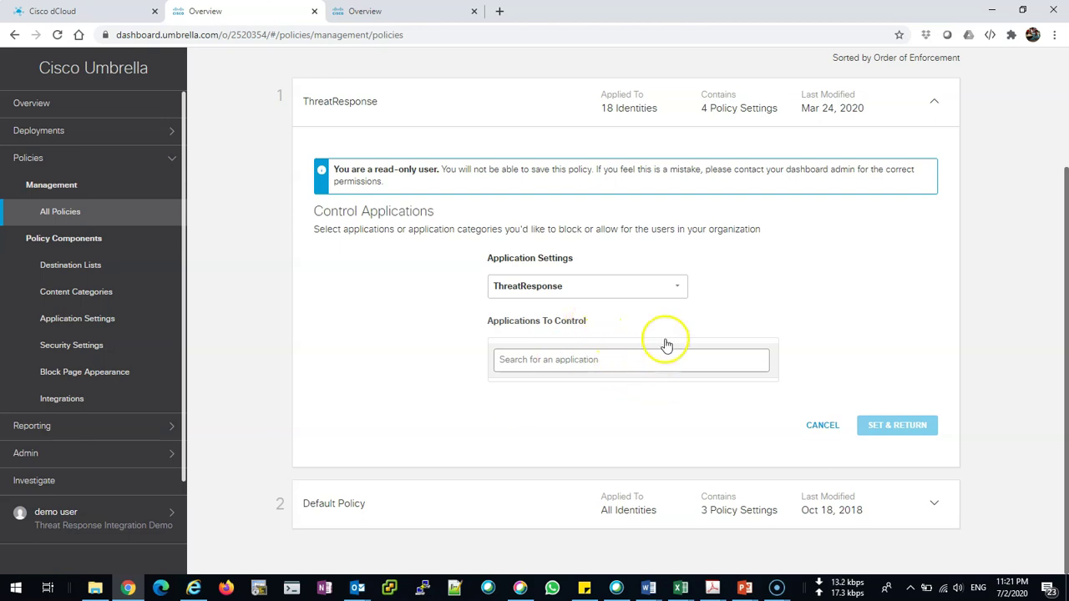
pyautogui.click(677, 288)
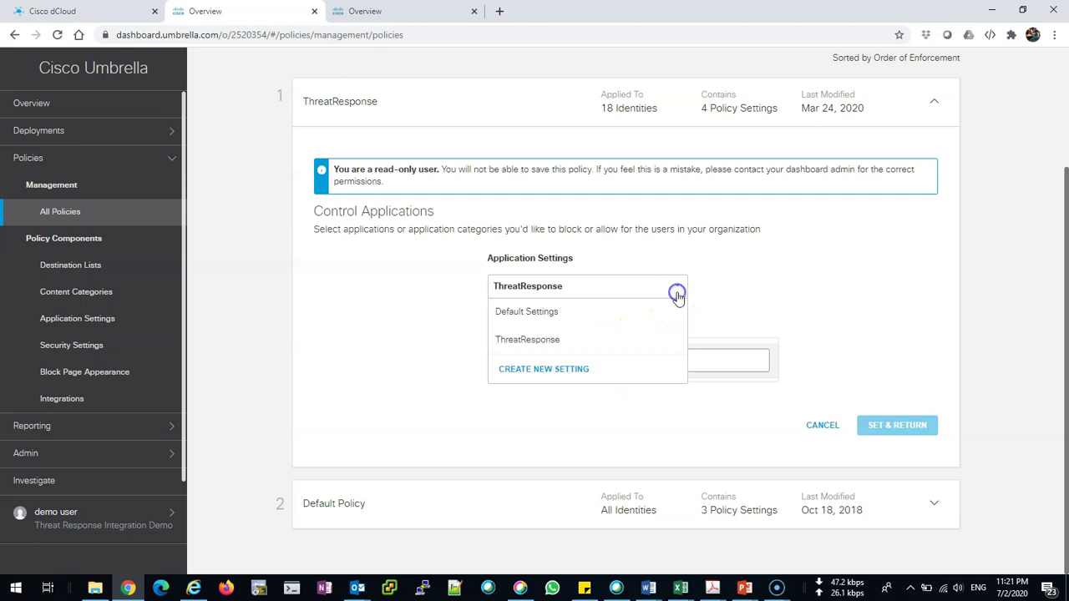
pyautogui.click(767, 332)
pyautogui.click(654, 287)
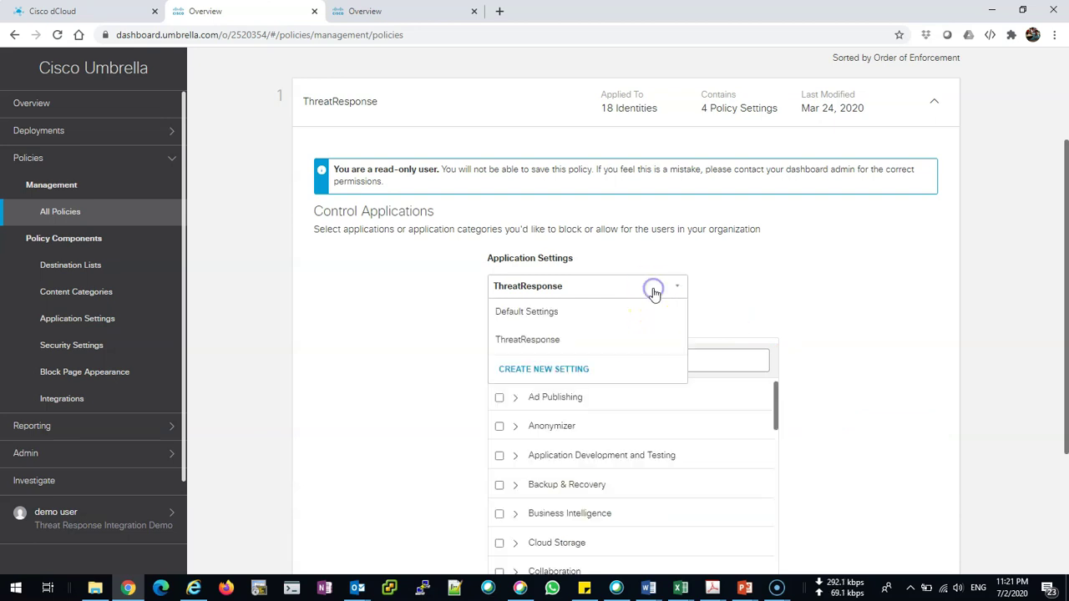
pyautogui.click(864, 294)
pyautogui.scroll(-1, 799, 385)
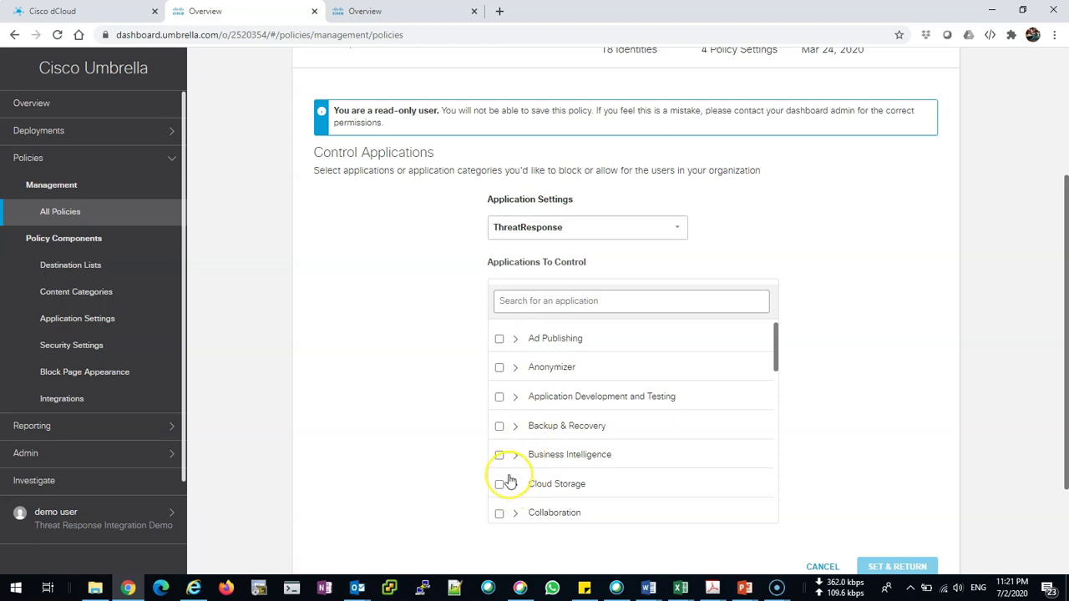
# Expand the Cloud Storage category, look through its individual applications, and cancel without changes to return to the policy summary
pyautogui.click(515, 488)
pyautogui.scroll(-3, 716, 418)
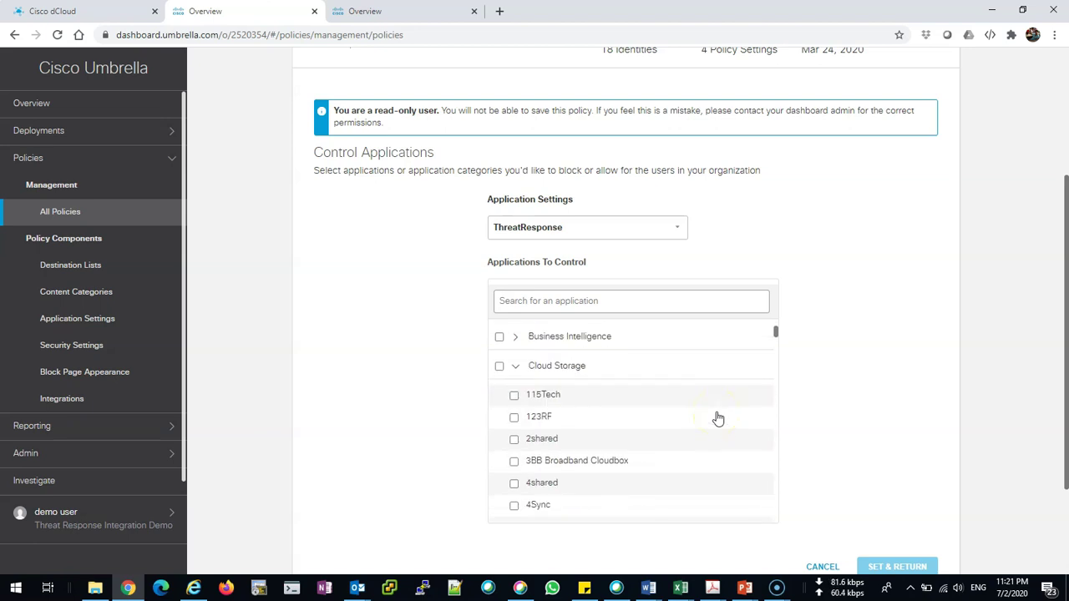
pyautogui.scroll(-1, 718, 418)
pyautogui.scroll(-2, 717, 419)
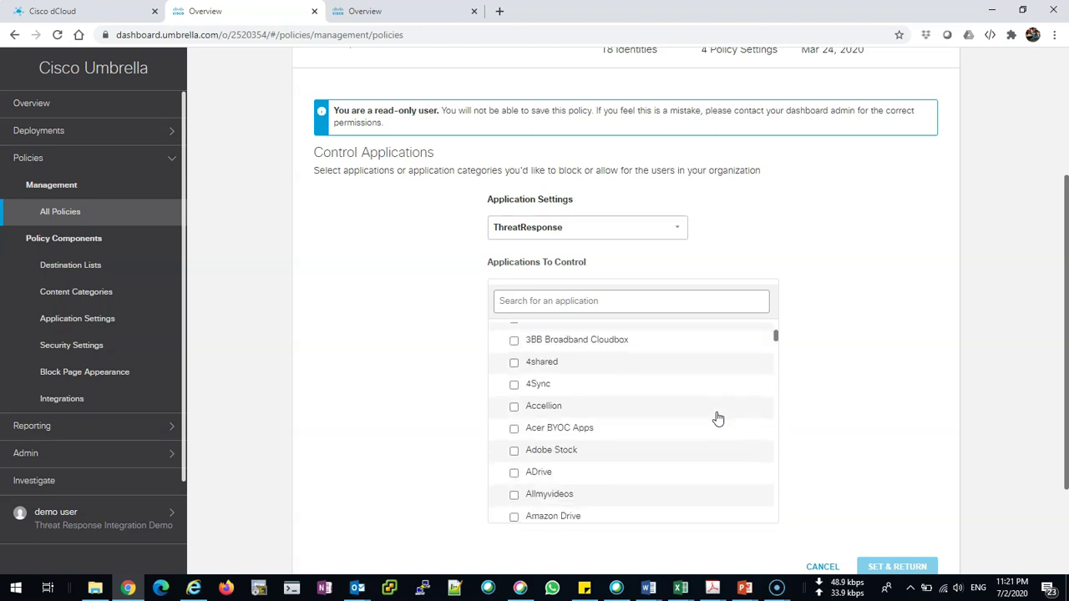
pyautogui.scroll(-2, 718, 419)
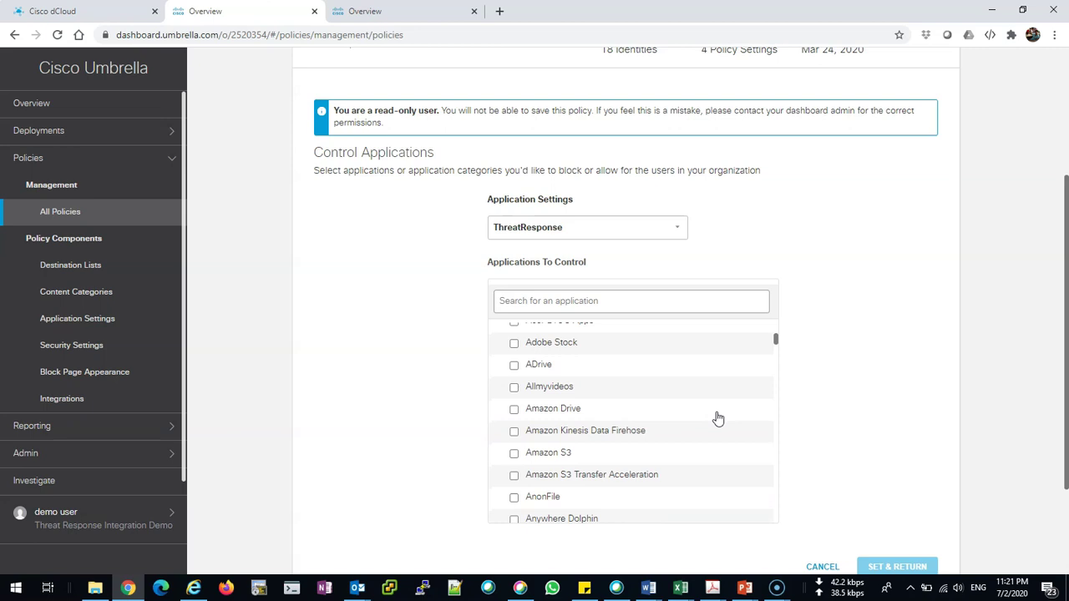
pyautogui.scroll(-1, 718, 419)
pyautogui.scroll(-1, 718, 419)
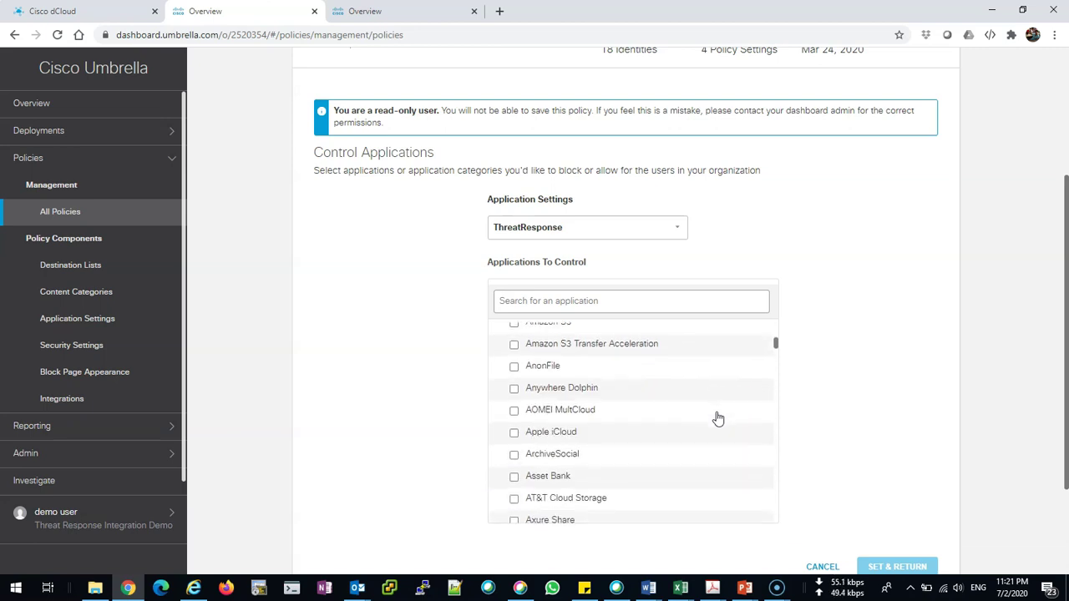
pyautogui.scroll(-2, 718, 419)
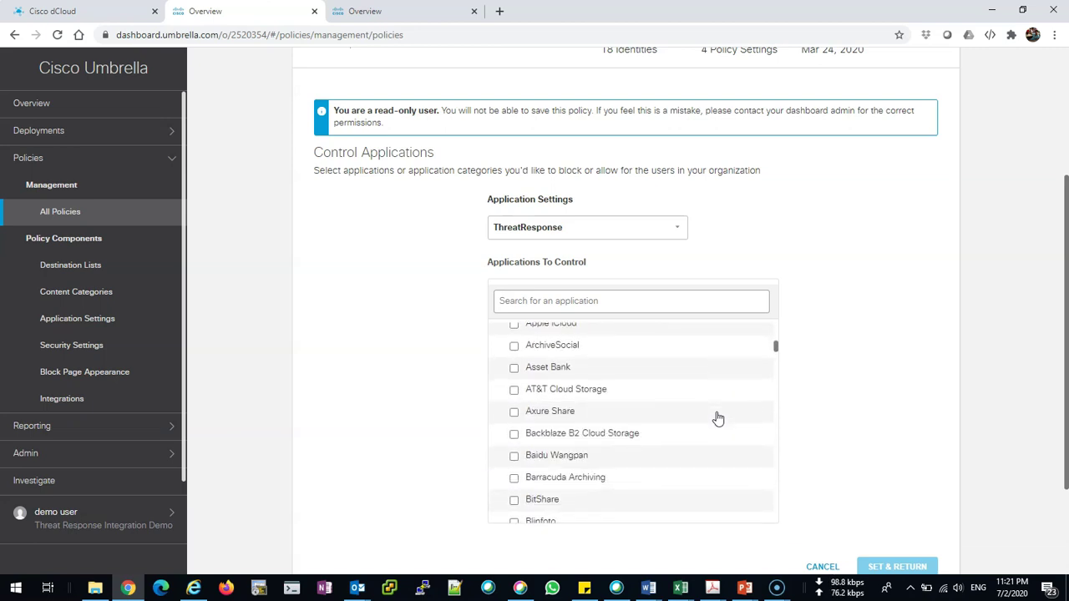
pyautogui.scroll(-1, 859, 407)
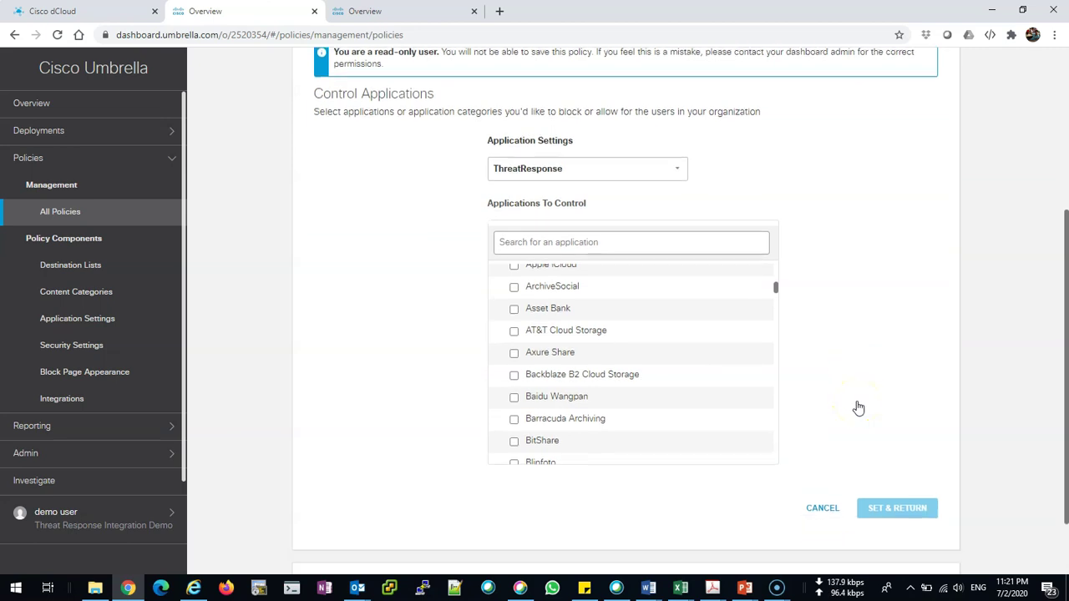
pyautogui.click(828, 506)
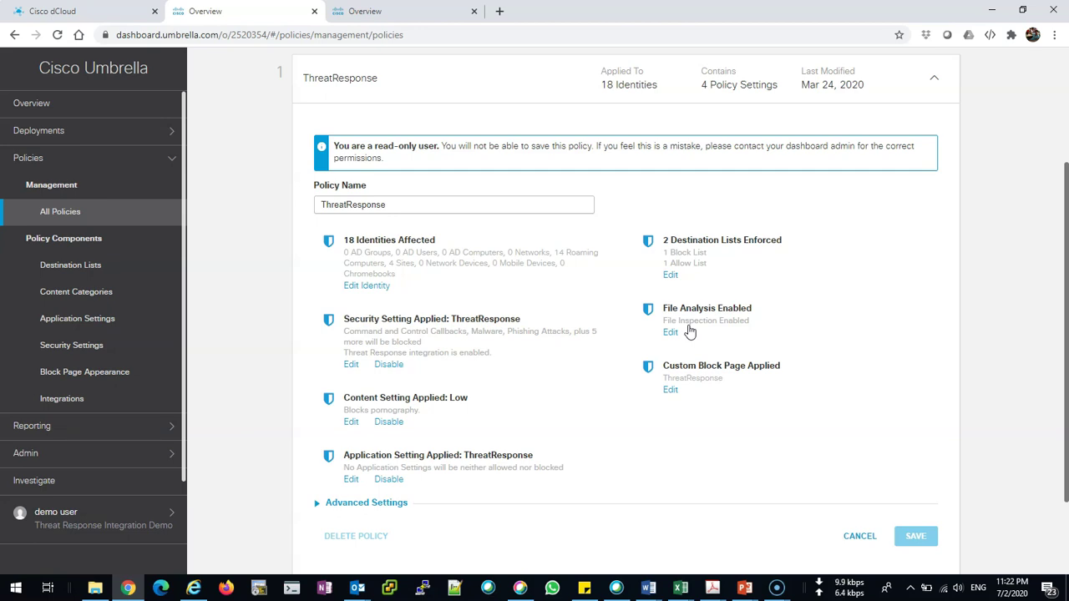
# Expand the policy's advanced settings and examine the intelligent proxy, SSL decryption, IP-layer enforcement, SafeSearch, allow-only mode and logging options
pyautogui.scroll(-2, 690, 332)
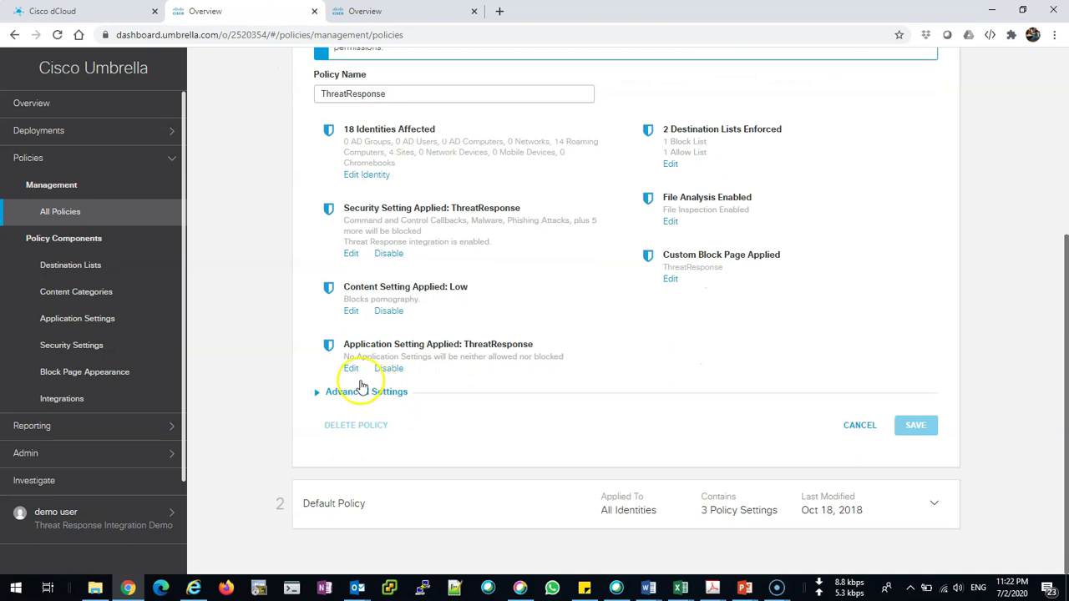
pyautogui.click(320, 393)
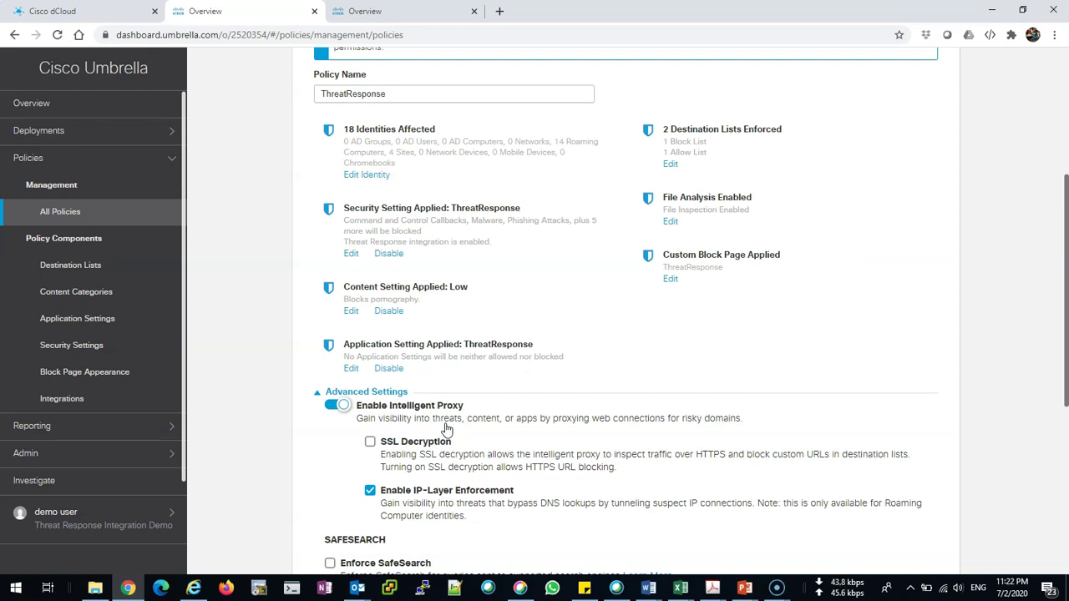
pyautogui.scroll(-2, 447, 429)
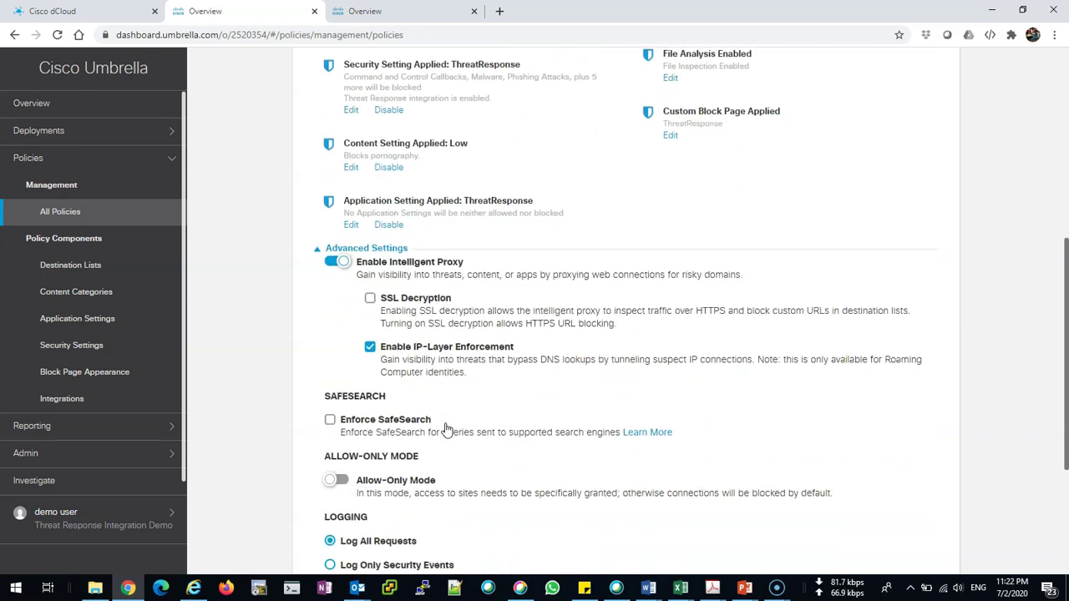
pyautogui.scroll(-1, 447, 429)
pyautogui.scroll(-1, 447, 429)
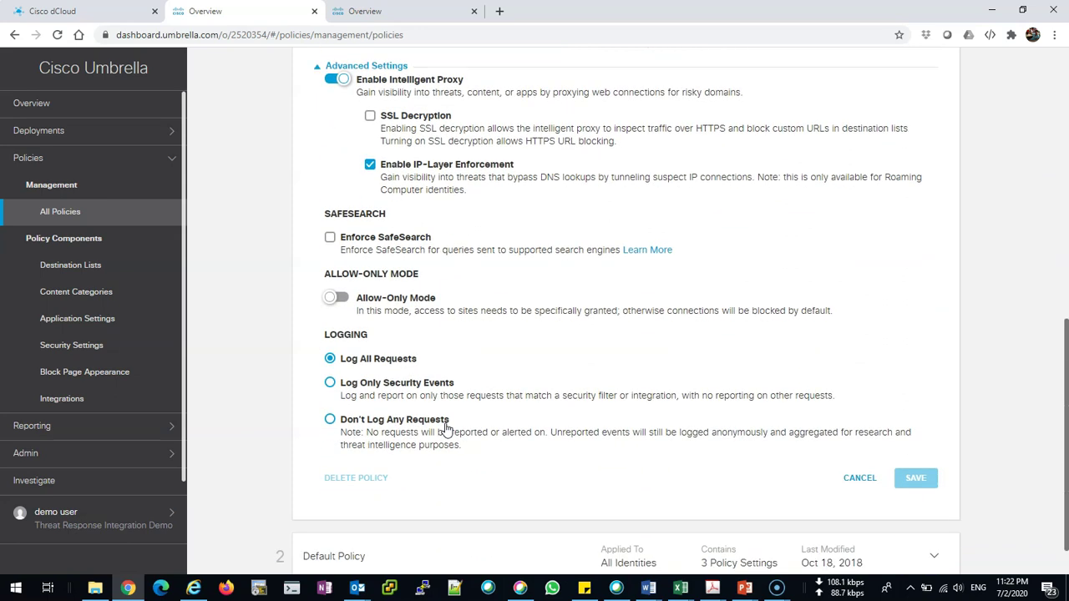
pyautogui.scroll(-1, 447, 429)
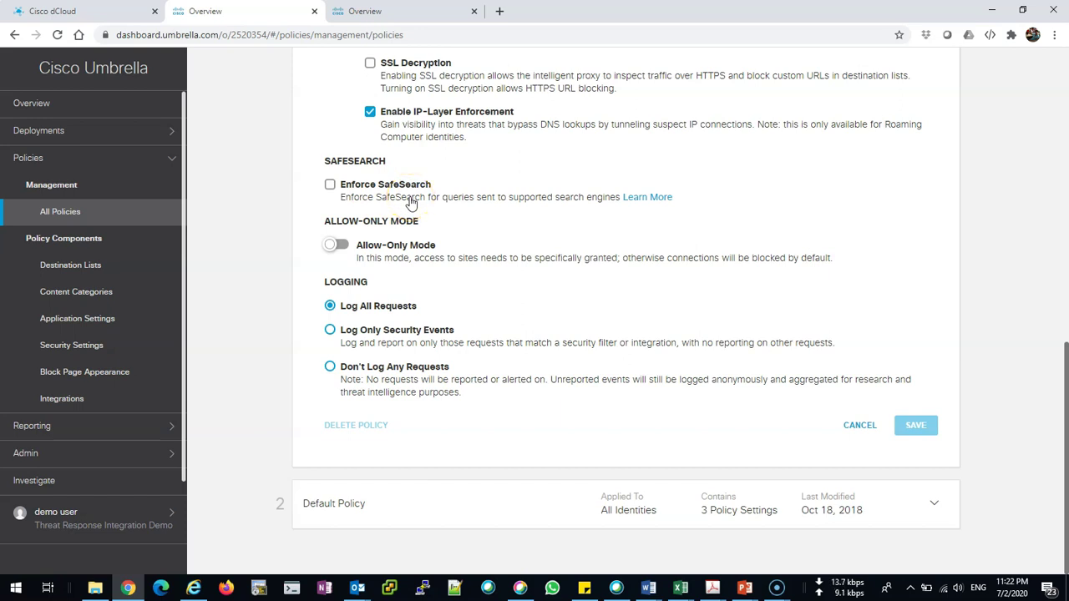
pyautogui.scroll(2, 411, 203)
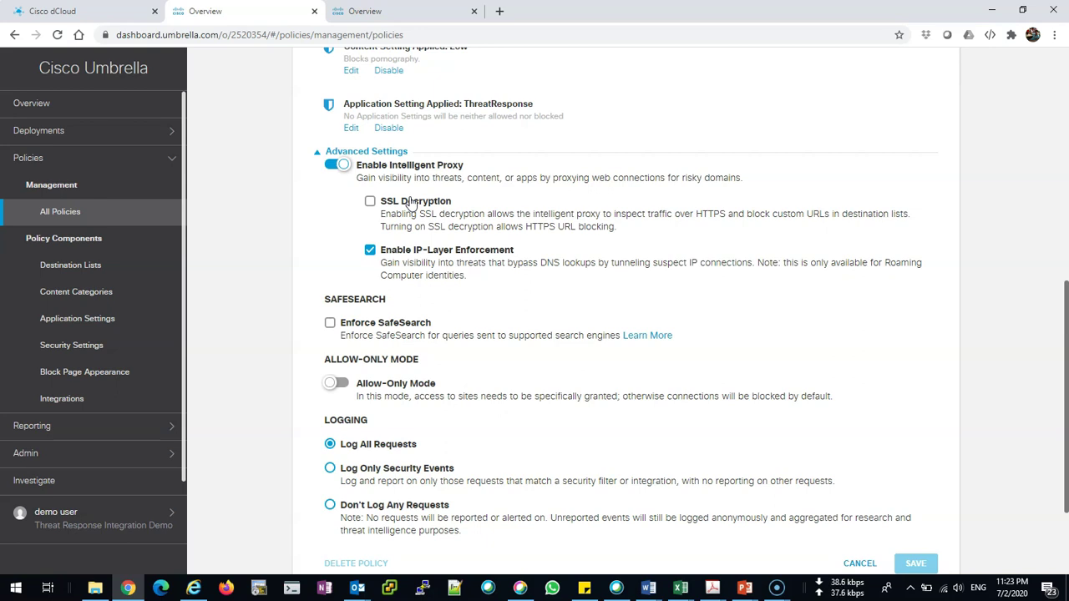
# Open the Security Overview report and examine the network breakdown, security requests by identity and deployment health
pyautogui.click(151, 429)
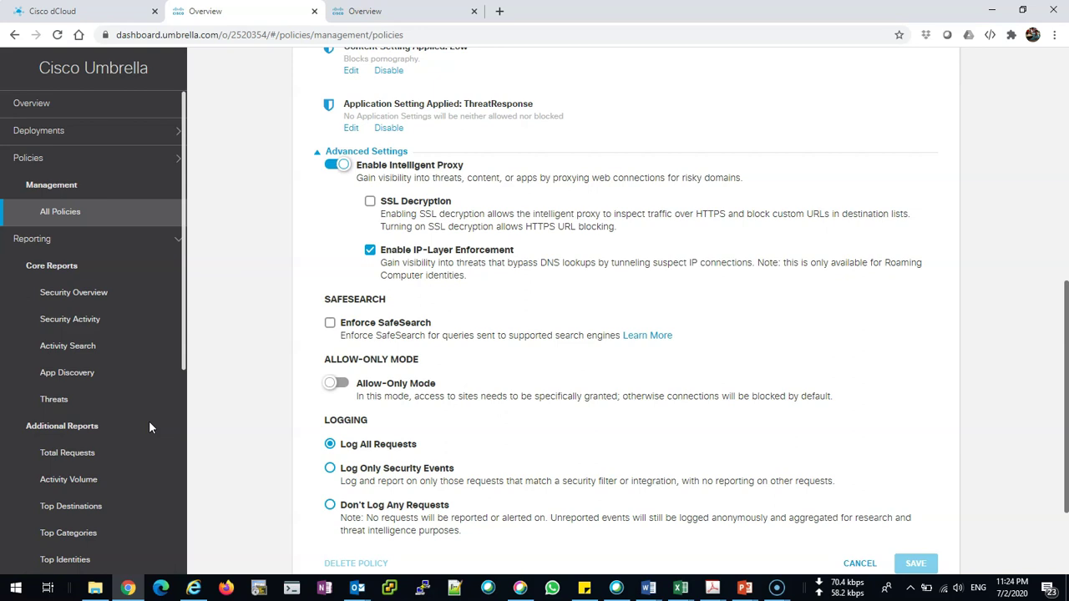
pyautogui.click(87, 292)
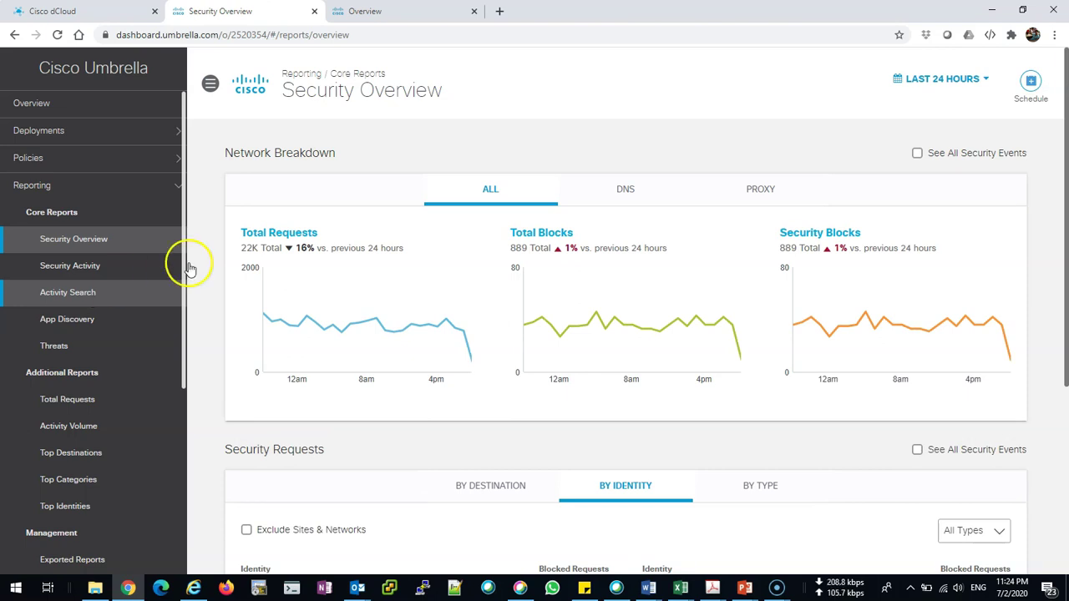
pyautogui.moveTo(393, 338)
pyautogui.scroll(-1, 398, 348)
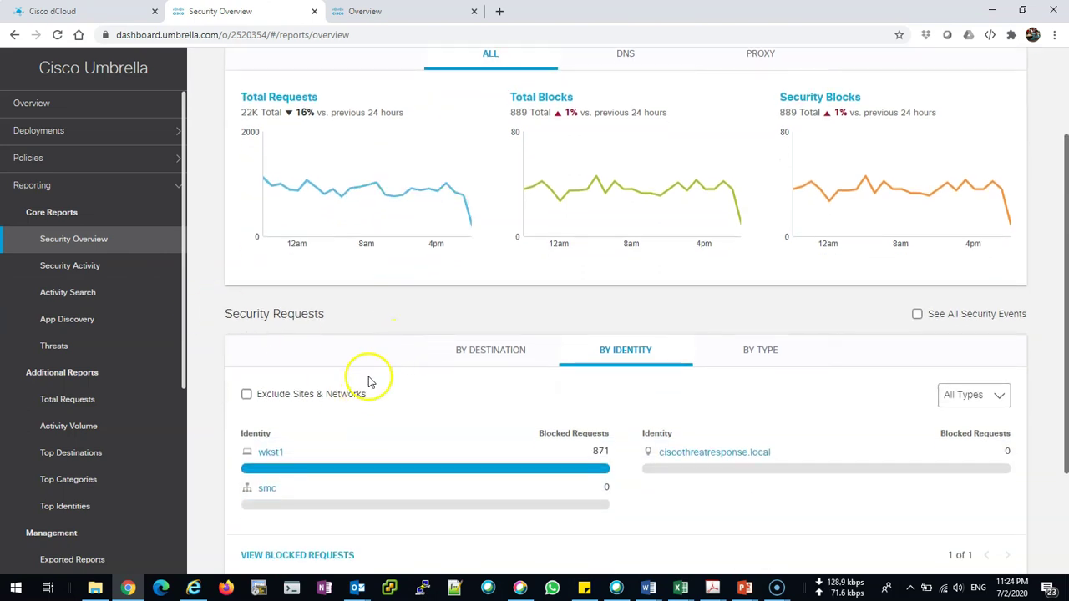
pyautogui.scroll(-1, 485, 314)
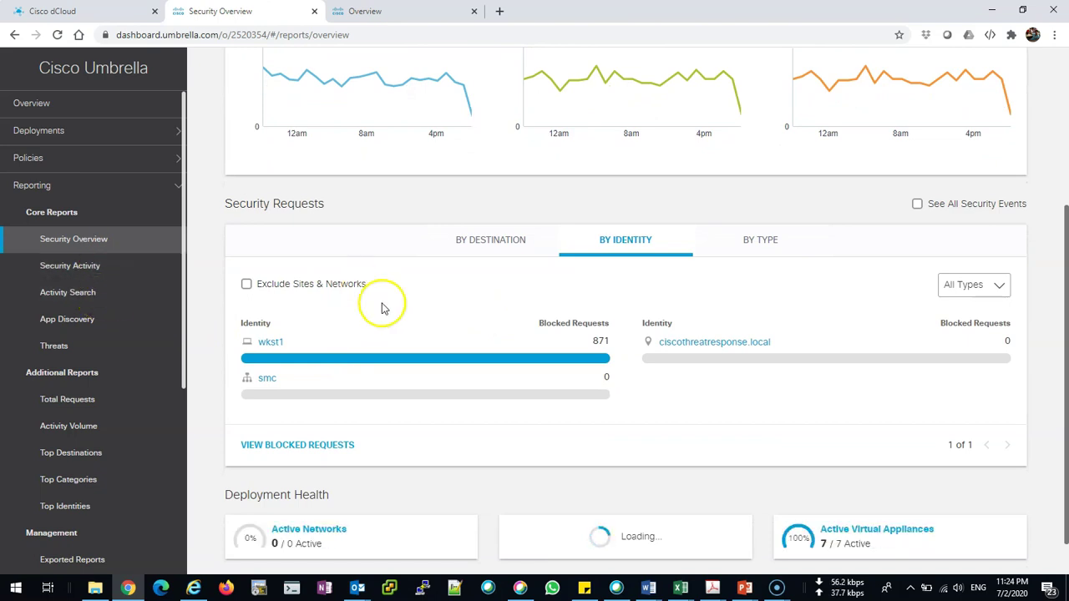
pyautogui.scroll(-1, 381, 306)
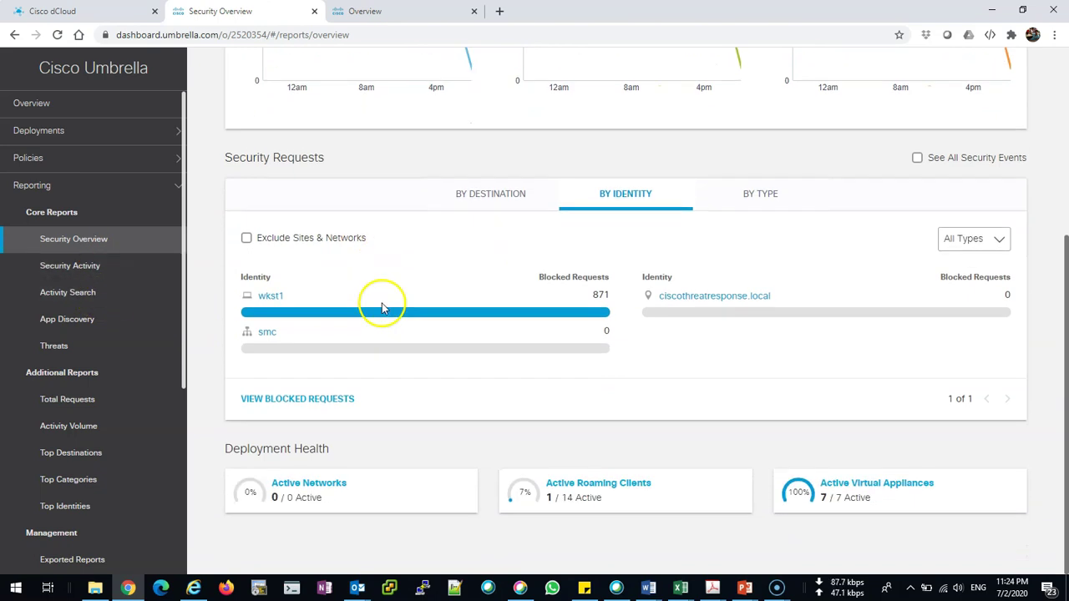
# Open the Security Activity report for the last 24 hours and examine its event chart, event list and filters
pyautogui.click(115, 280)
pyautogui.click(288, 234)
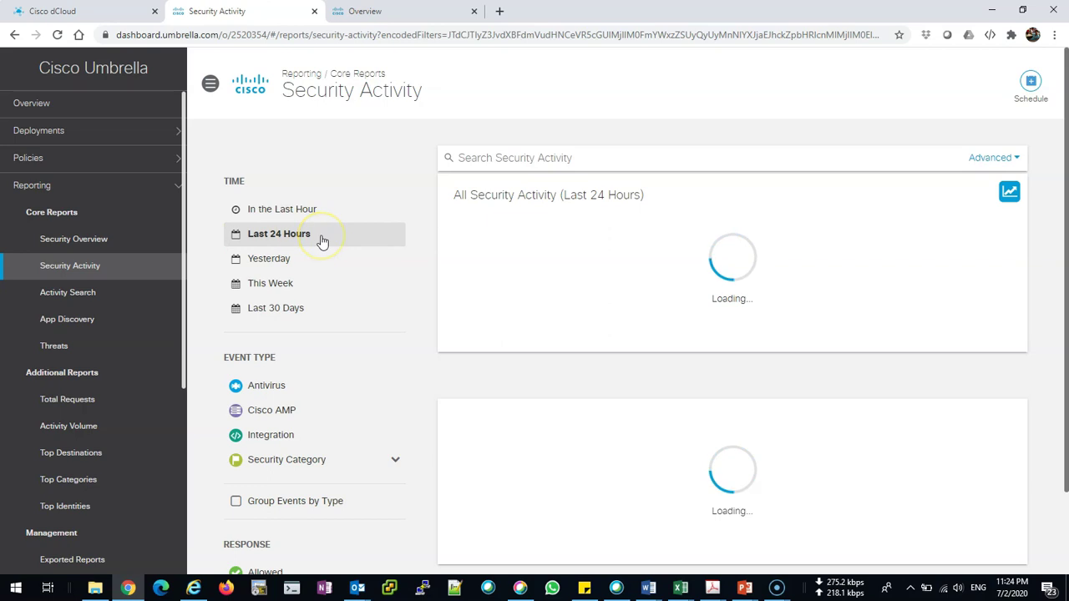
pyautogui.moveTo(489, 290)
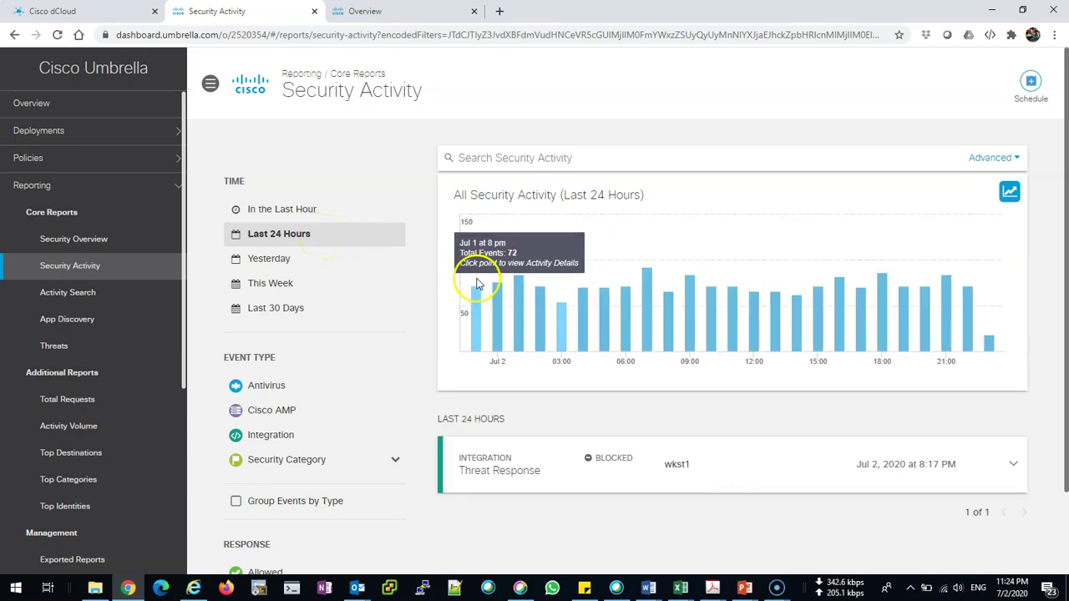
pyautogui.scroll(-2, 660, 298)
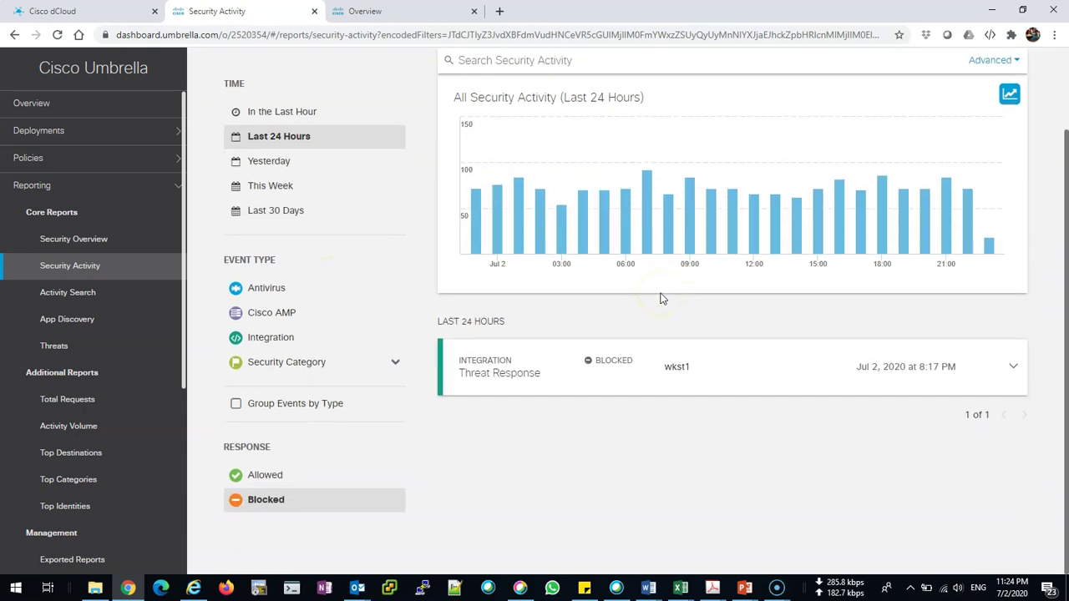
# Open the Activity Search report and examine the logged requests across to their response and category columns
pyautogui.click(83, 315)
pyautogui.click(89, 303)
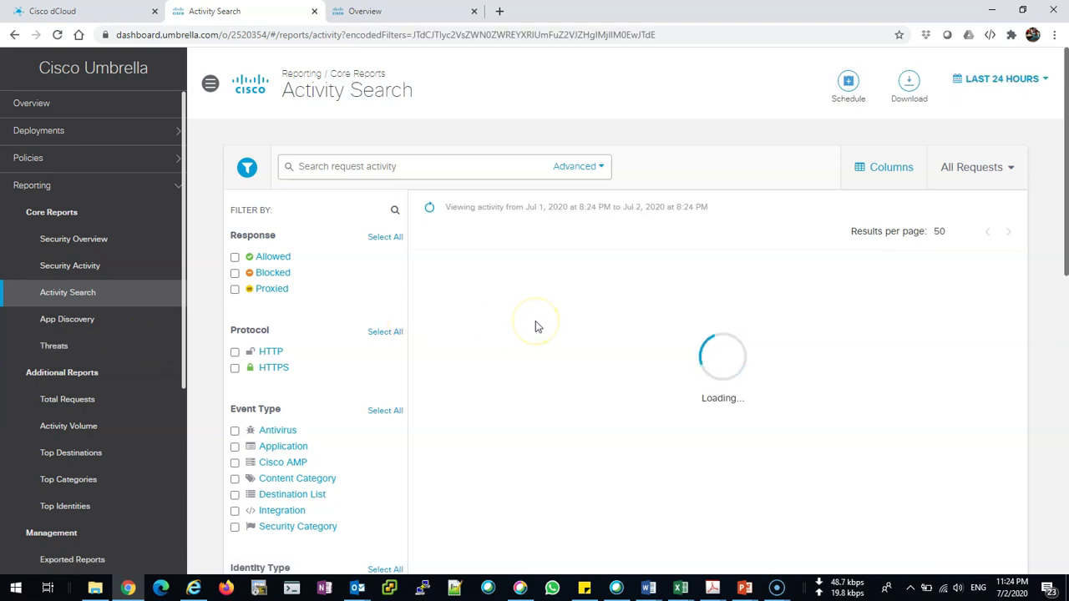
pyautogui.scroll(-3, 537, 327)
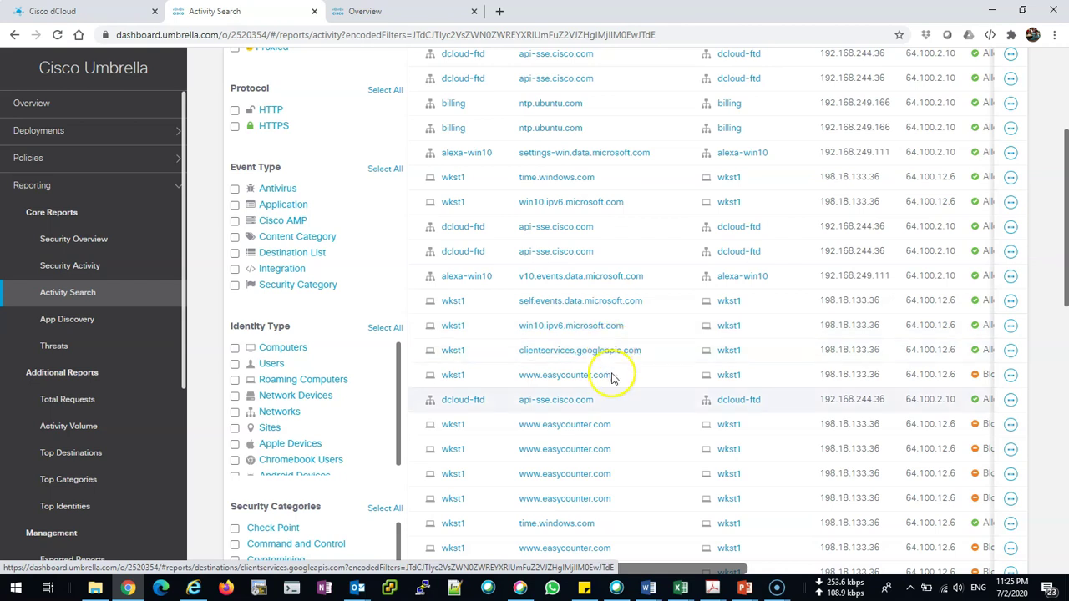
pyautogui.middleClick(645, 566)
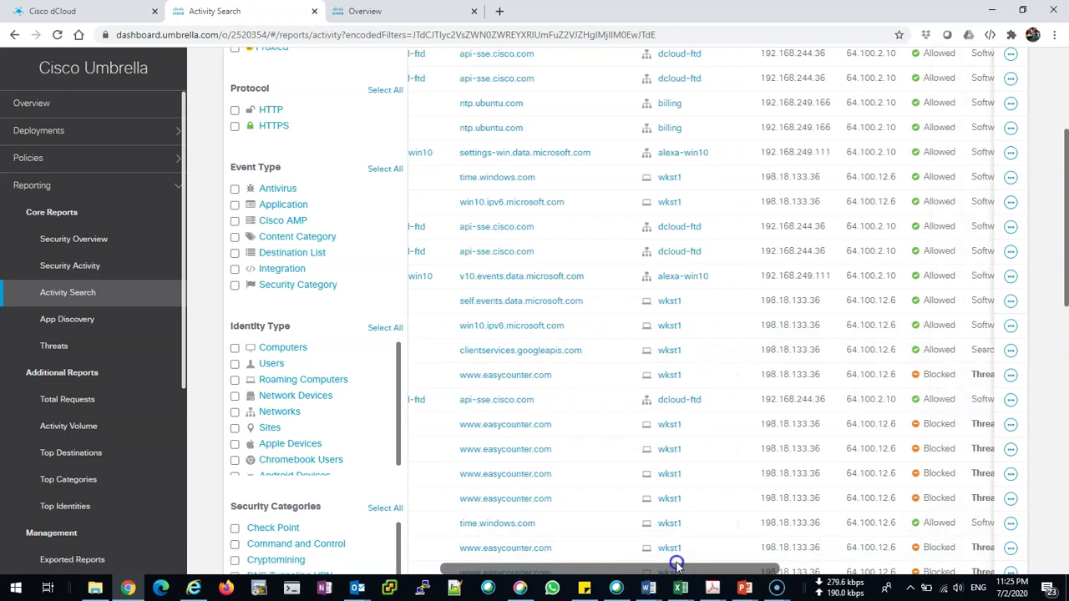
pyautogui.moveTo(646, 567)
pyautogui.mouseDown()
pyautogui.moveTo(595, 584)
pyautogui.moveTo(738, 567)
pyautogui.moveTo(799, 544)
pyautogui.moveTo(787, 547)
pyautogui.mouseUp()
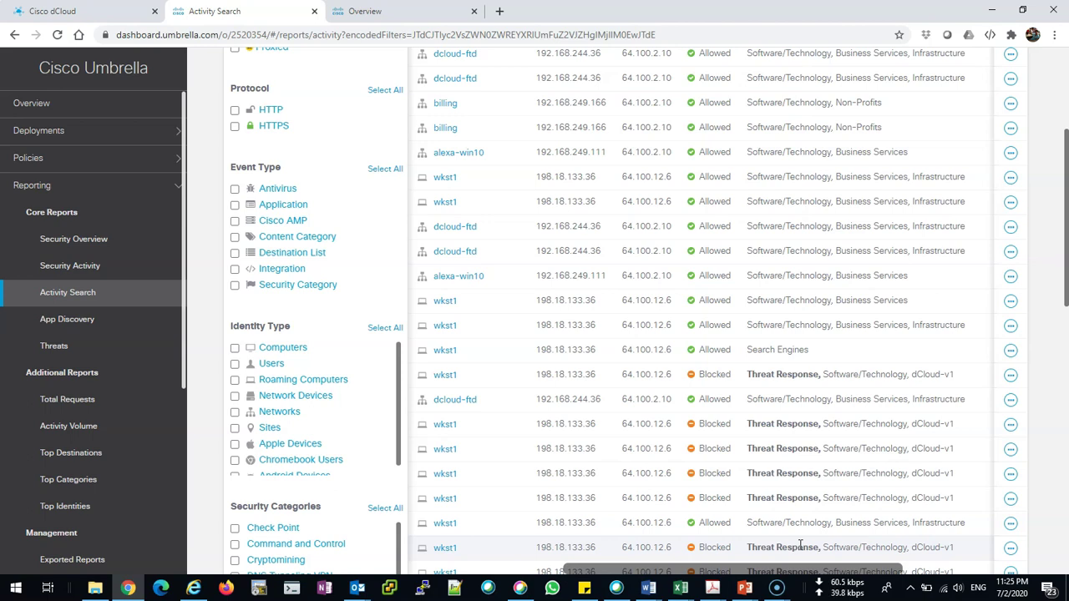
# View the Partner Console overview and bring up the choice of open PowerPoint presentations
pyautogui.click(365, 11)
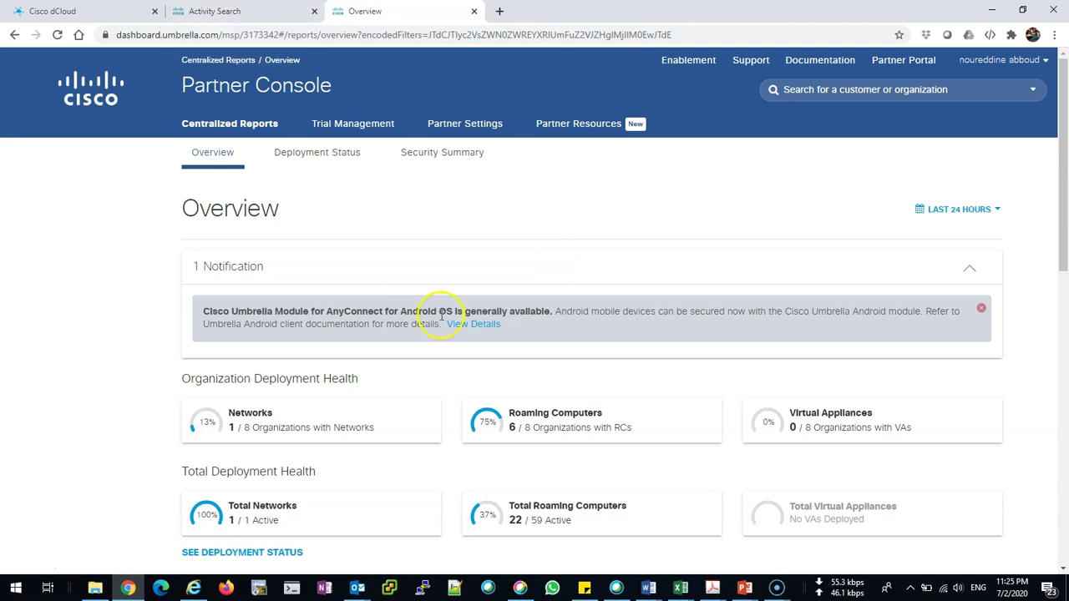
pyautogui.click(746, 589)
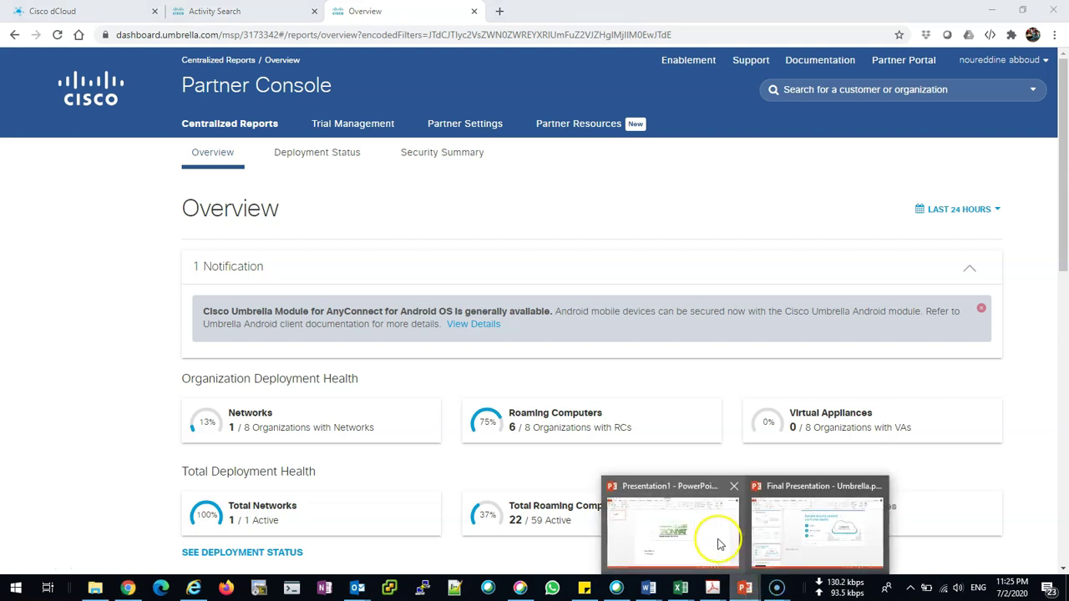